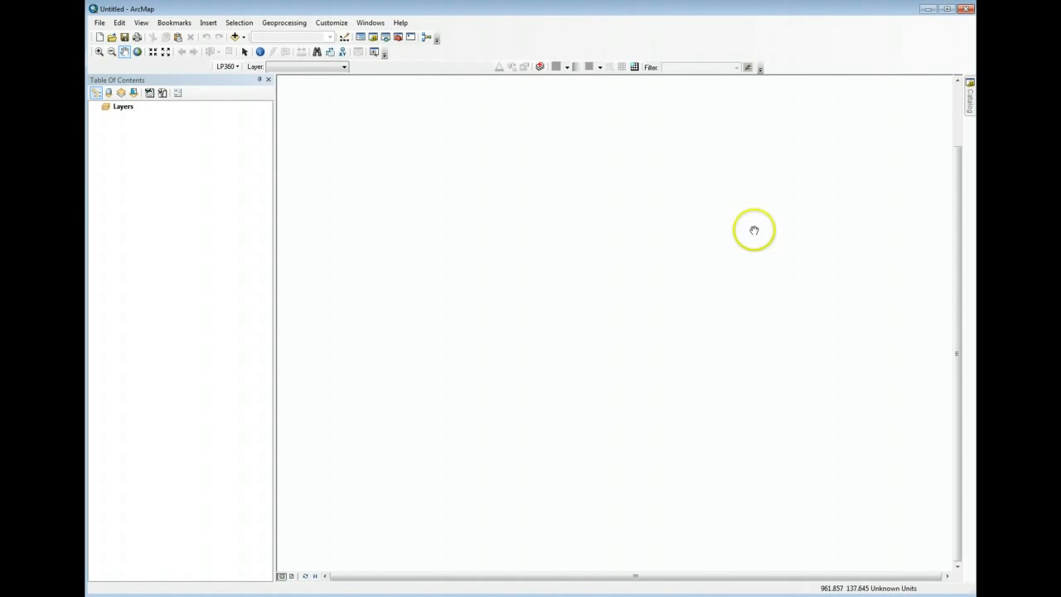
# - Check in the list of extensions that LP360 is enabled
pyautogui.click(325, 24)
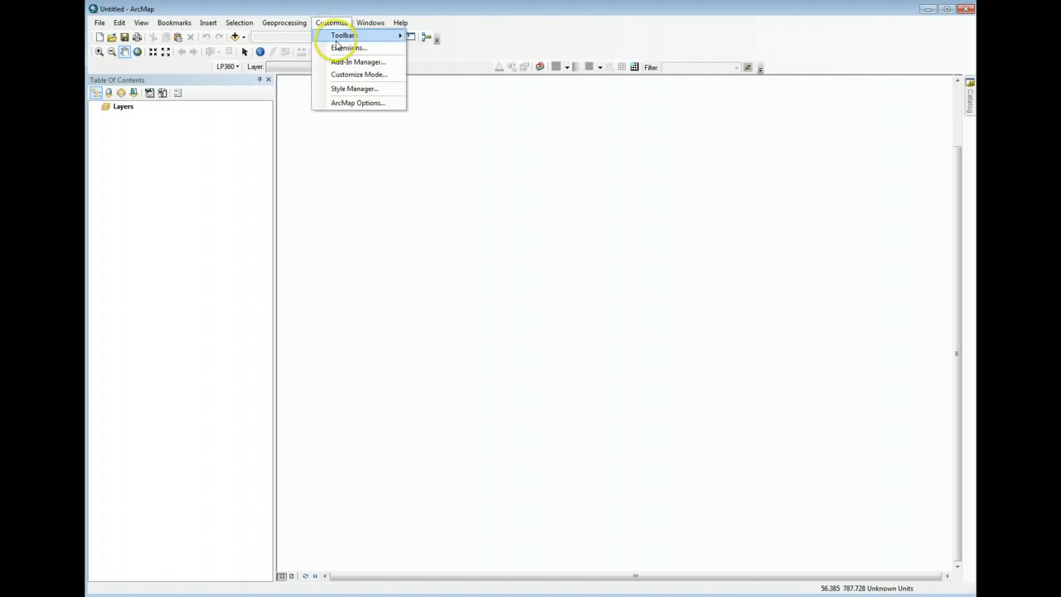
pyautogui.click(342, 51)
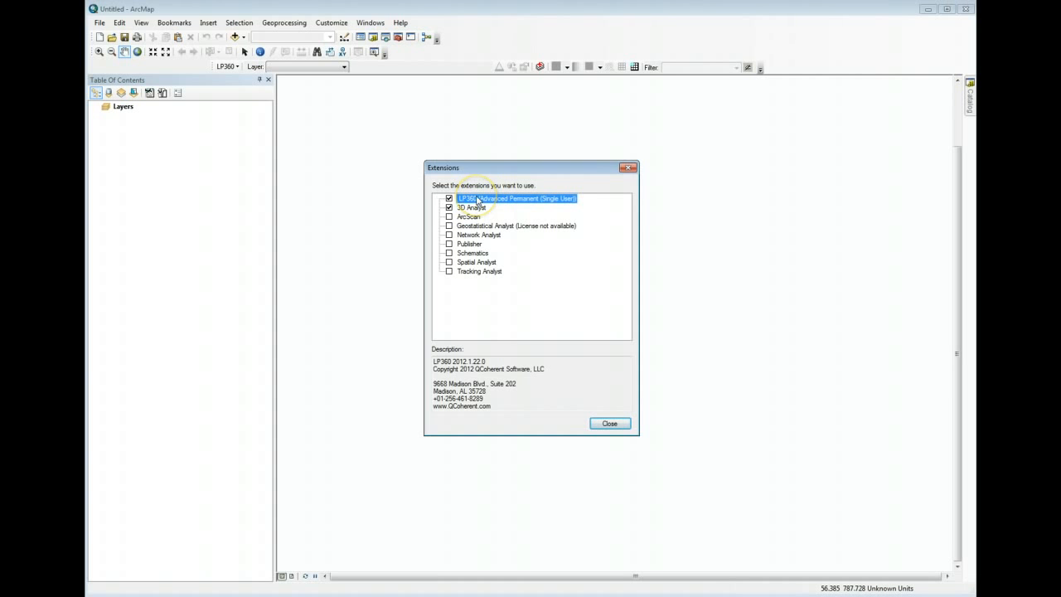
pyautogui.click(618, 424)
# - Show the LP360 Viewer Integration toolbar
pyautogui.rightClick(590, 28)
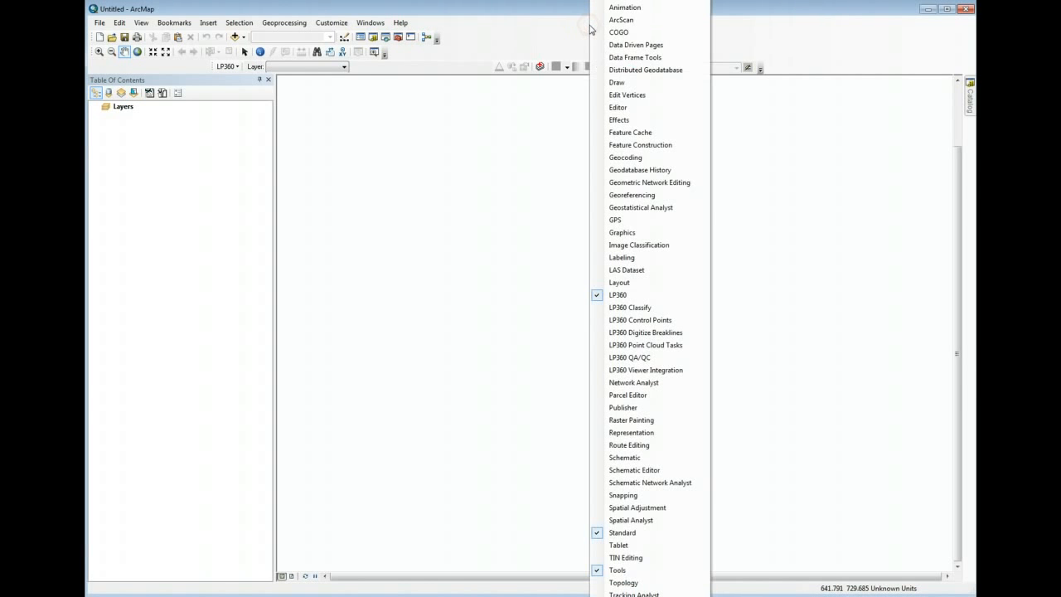
pyautogui.click(785, 90)
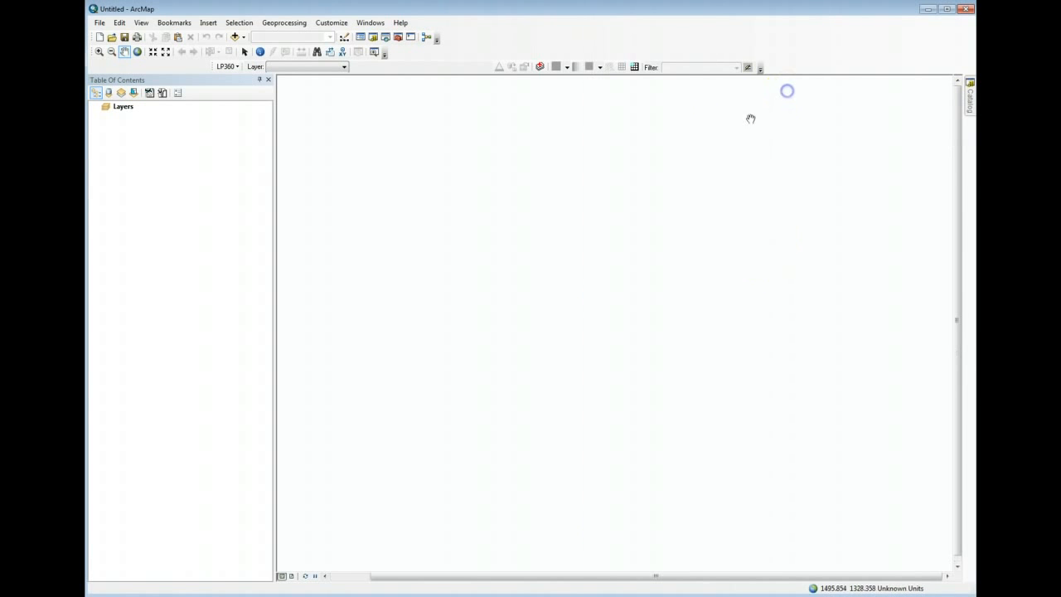
pyautogui.rightClick(517, 33)
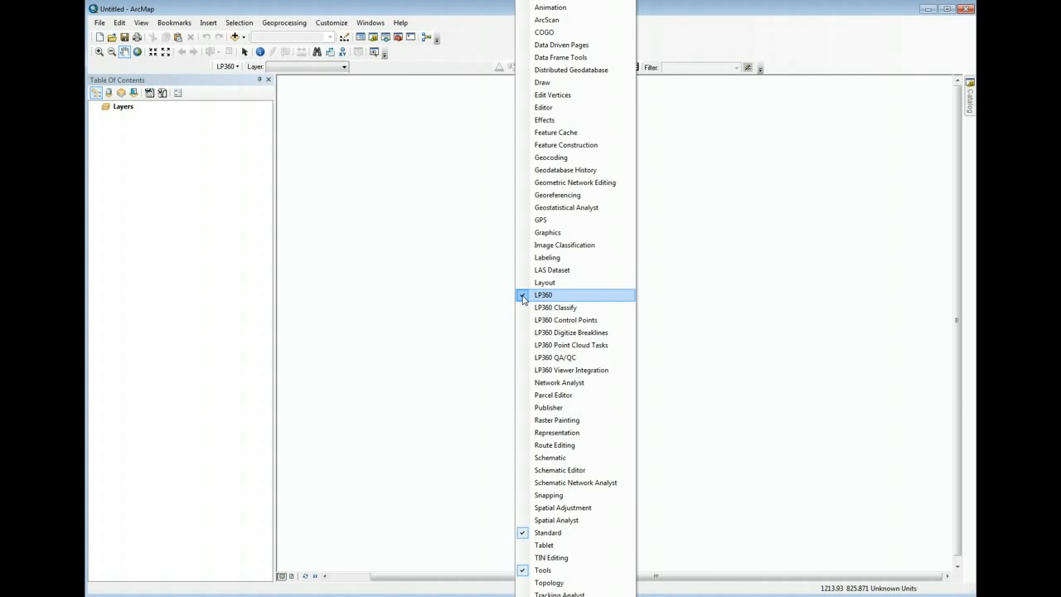
pyautogui.click(523, 372)
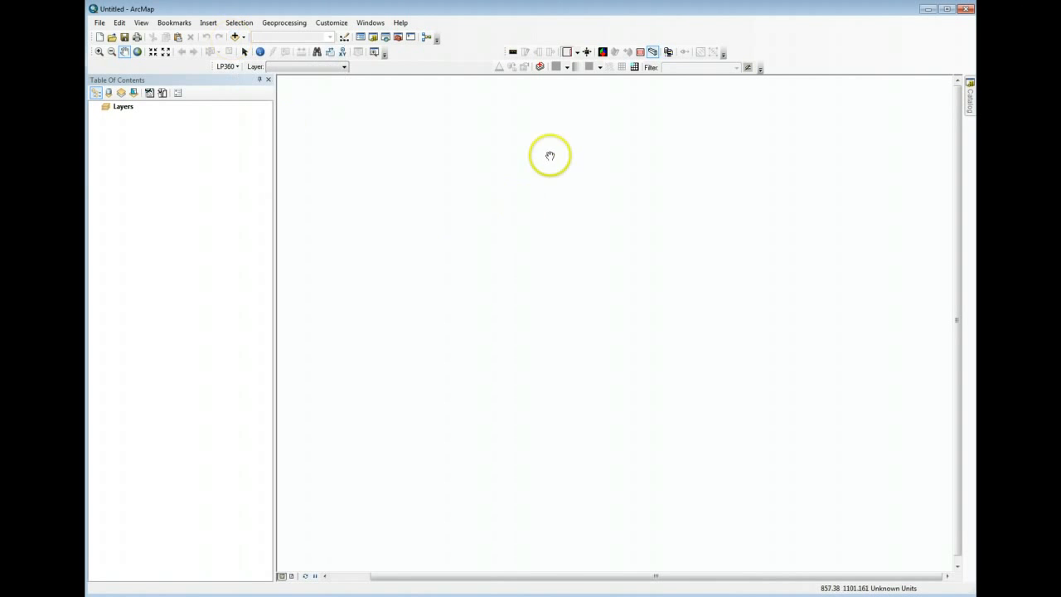
# - Add 5325_38355.las and 5325_38370.las to the map as a LiDAR data layer with read-only access
pyautogui.click(540, 66)
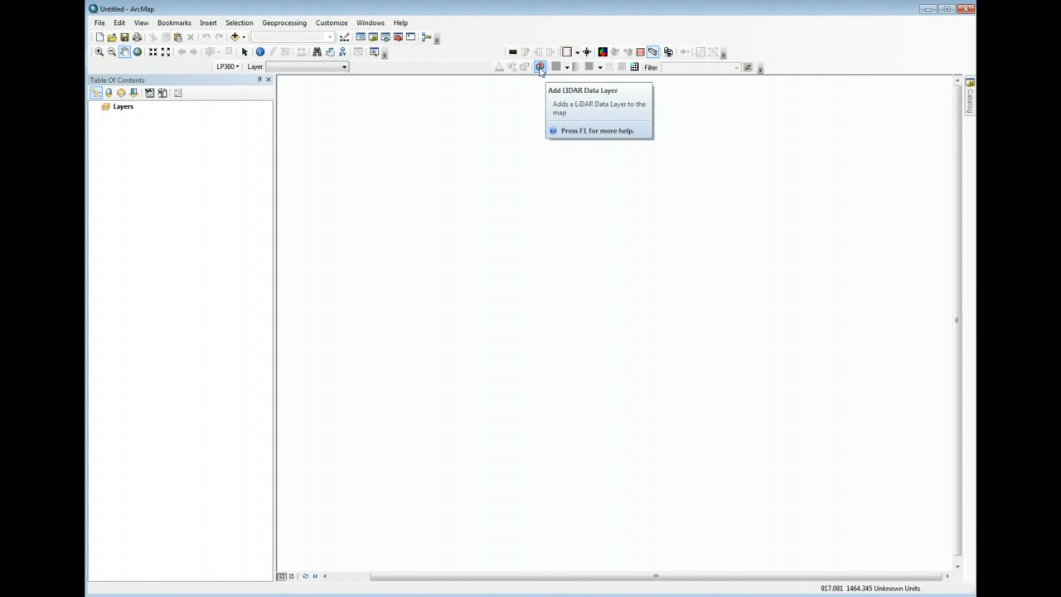
pyautogui.click(540, 67)
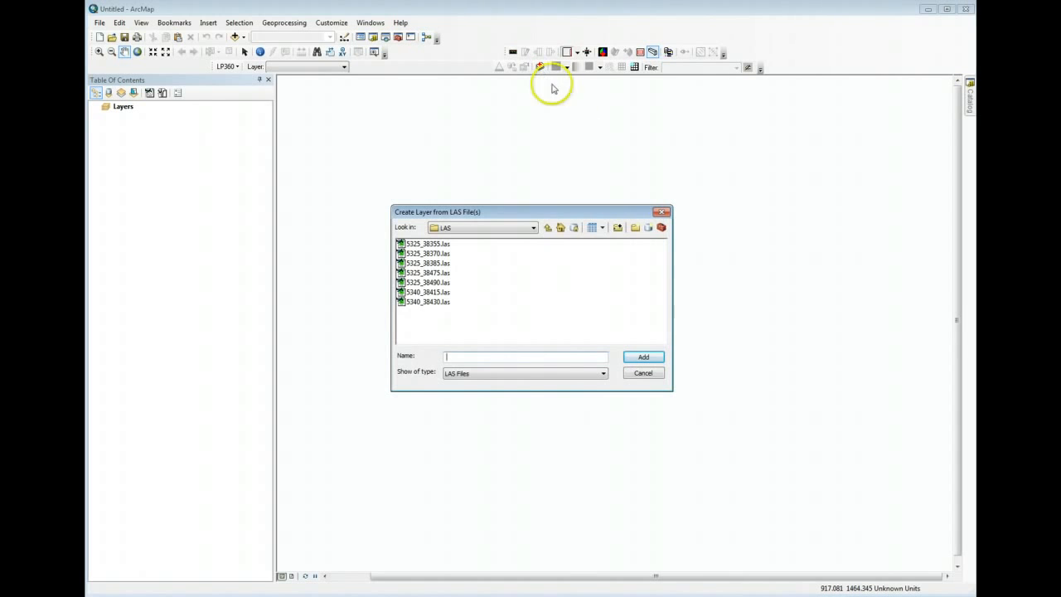
pyautogui.moveTo(568, 208); pyautogui.dragTo(568, 165)
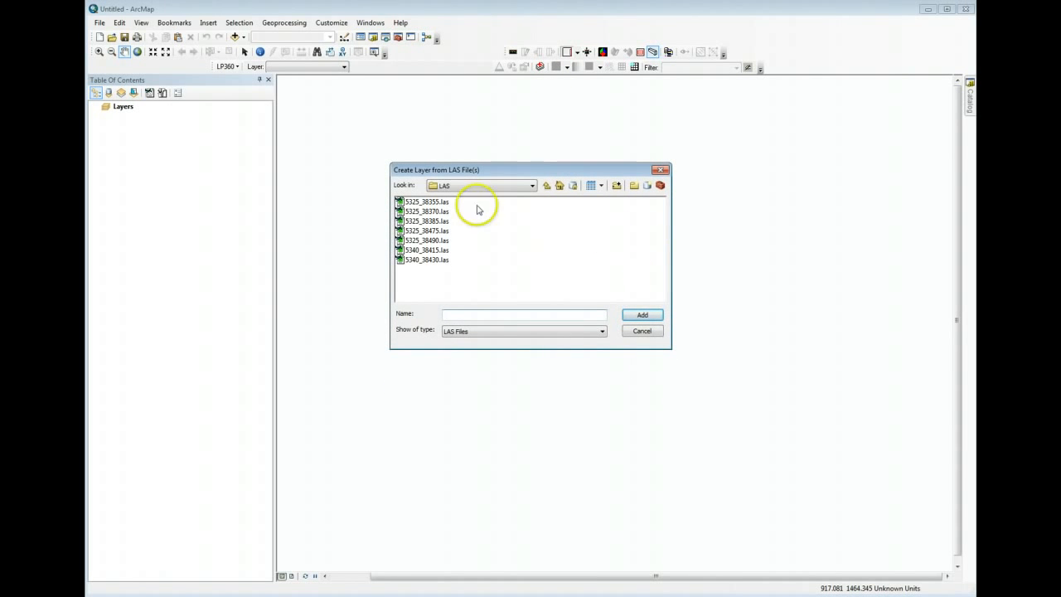
pyautogui.click(439, 202)
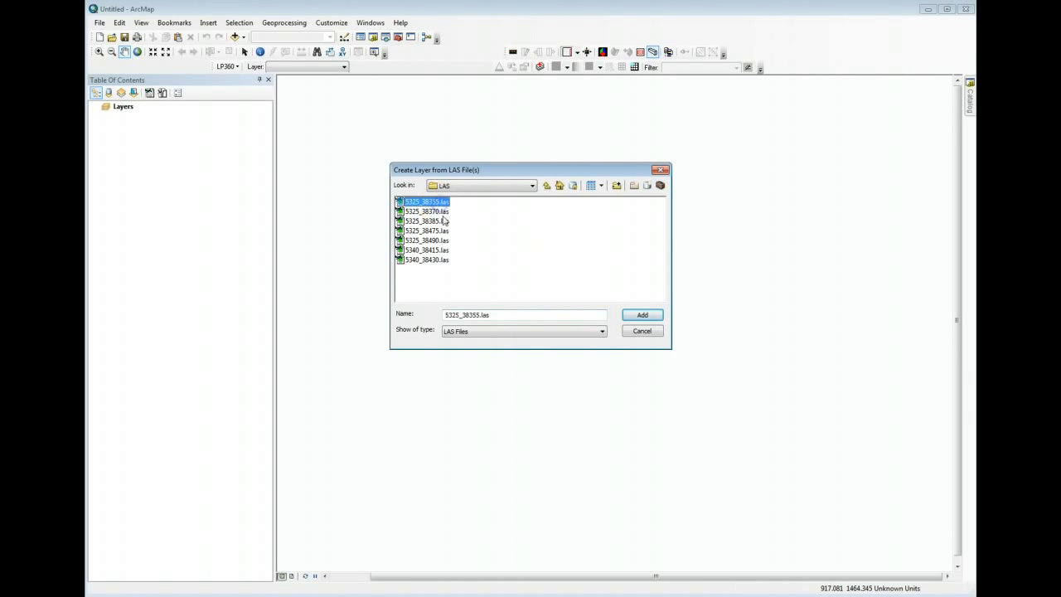
pyautogui.keyDown('ctrl'); pyautogui.click(439, 212); pyautogui.keyUp('ctrl')
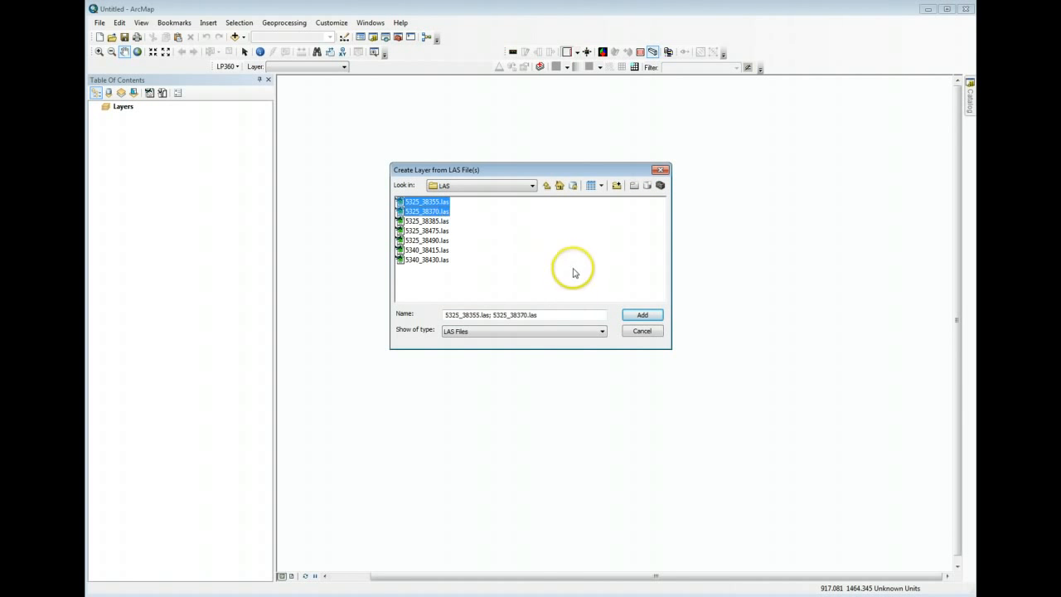
pyautogui.click(643, 317)
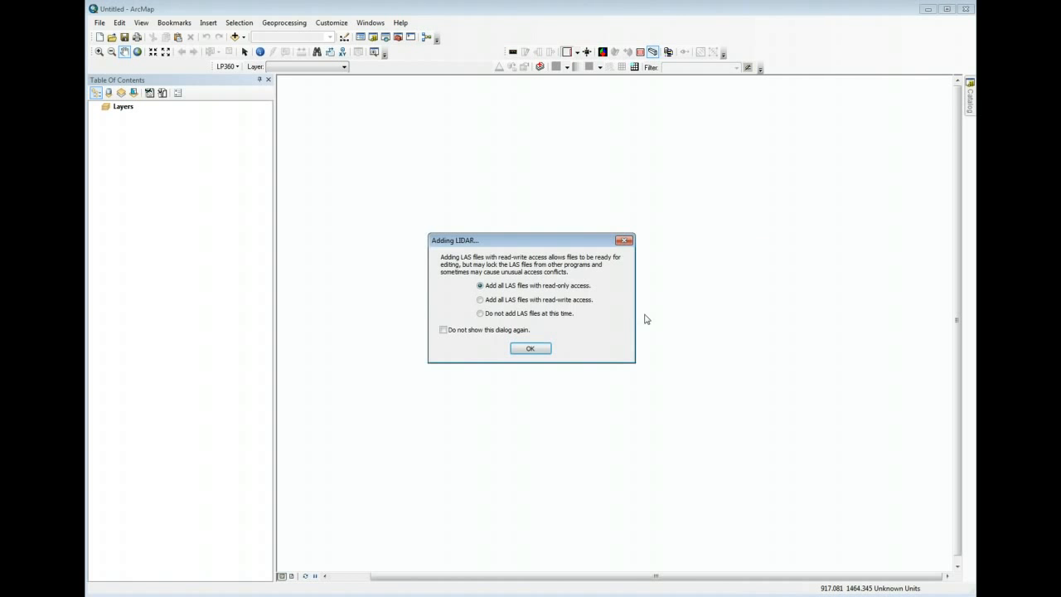
pyautogui.moveTo(596, 241); pyautogui.dragTo(574, 175)
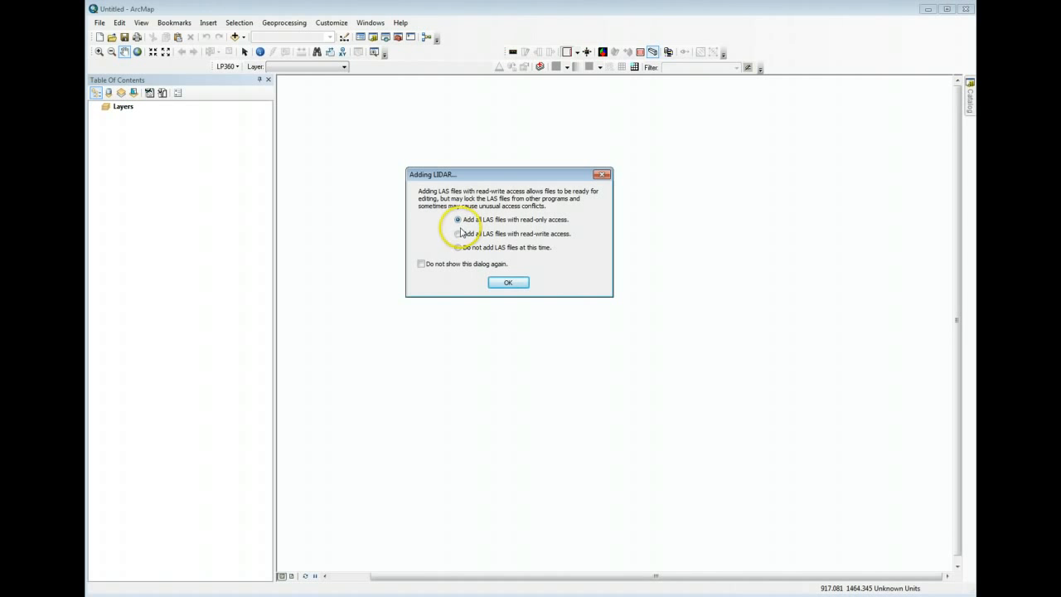
pyautogui.click(515, 285)
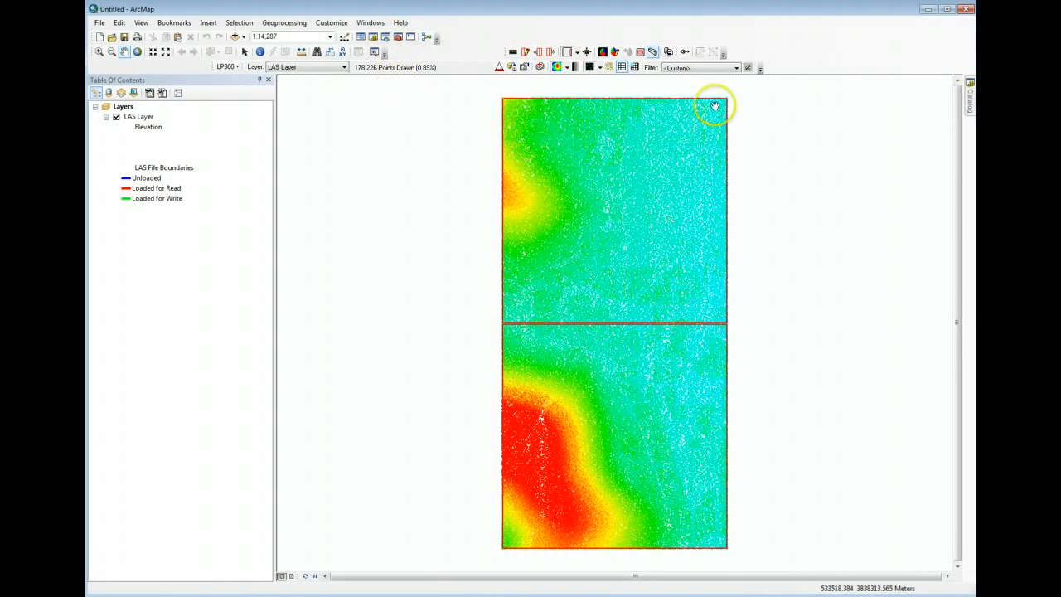
# - Toggle the LAS file boundaries of the active layer off and back on
pyautogui.click(621, 67)
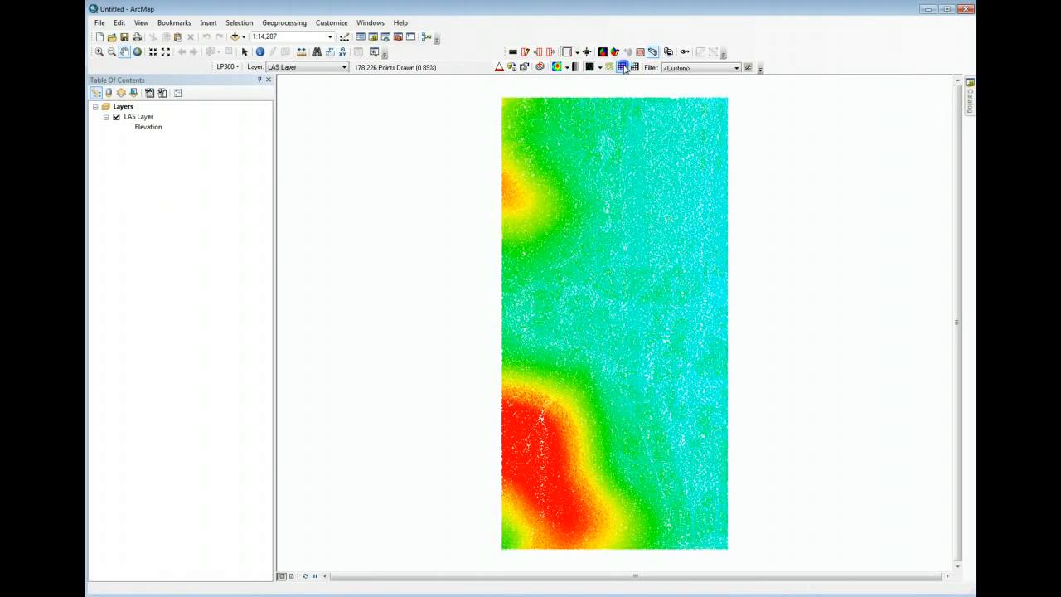
pyautogui.click(622, 67)
pyautogui.click(623, 67)
pyautogui.click(622, 67)
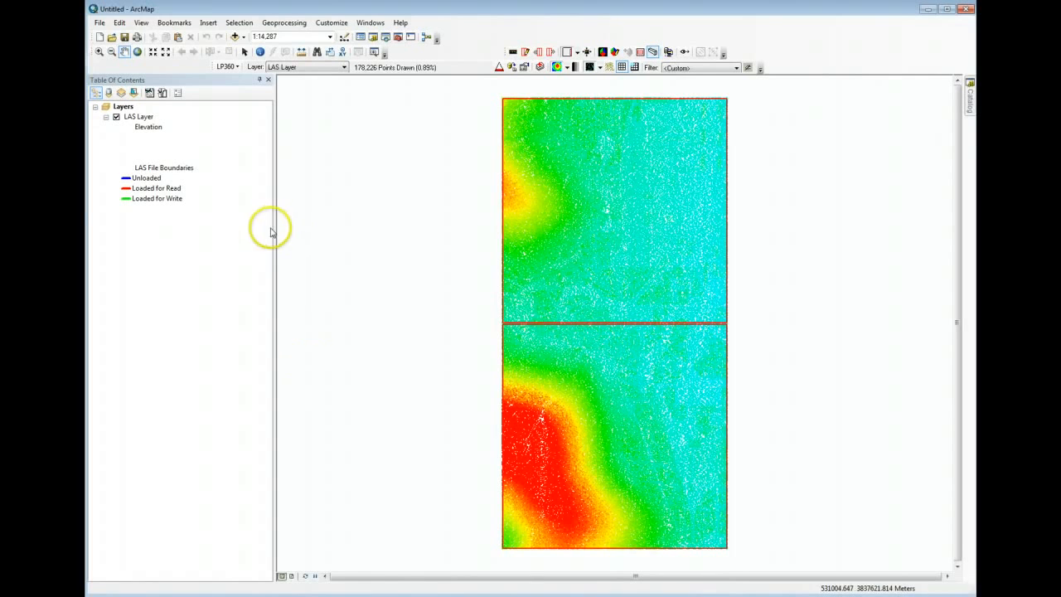
# - Examine the elevation-colored LiDAR points of both LAS tiles at several map scales and at full extent
pyautogui.click(98, 52)
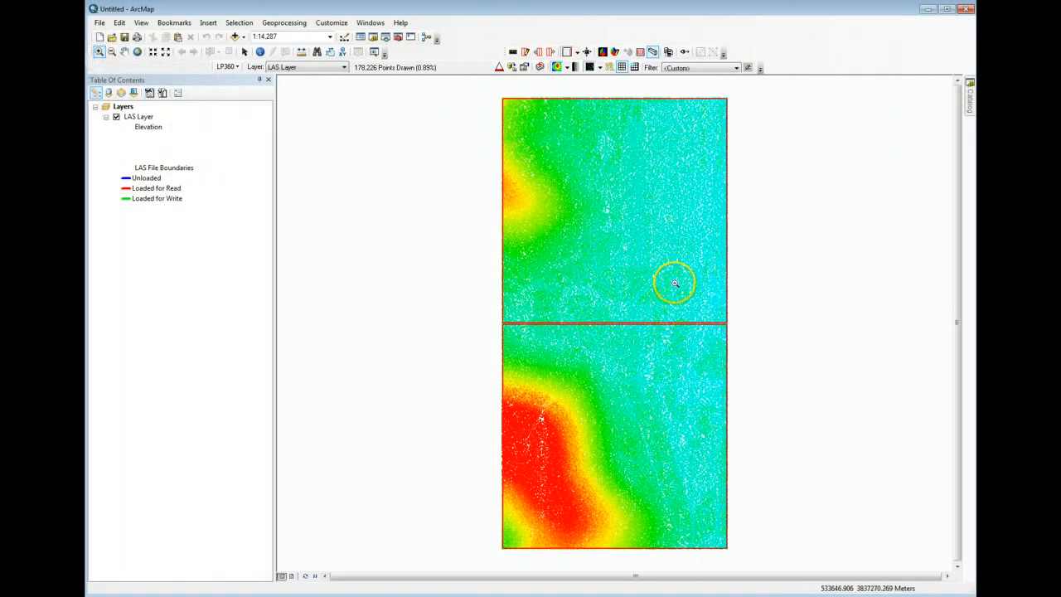
pyautogui.scroll(2, 631, 232)
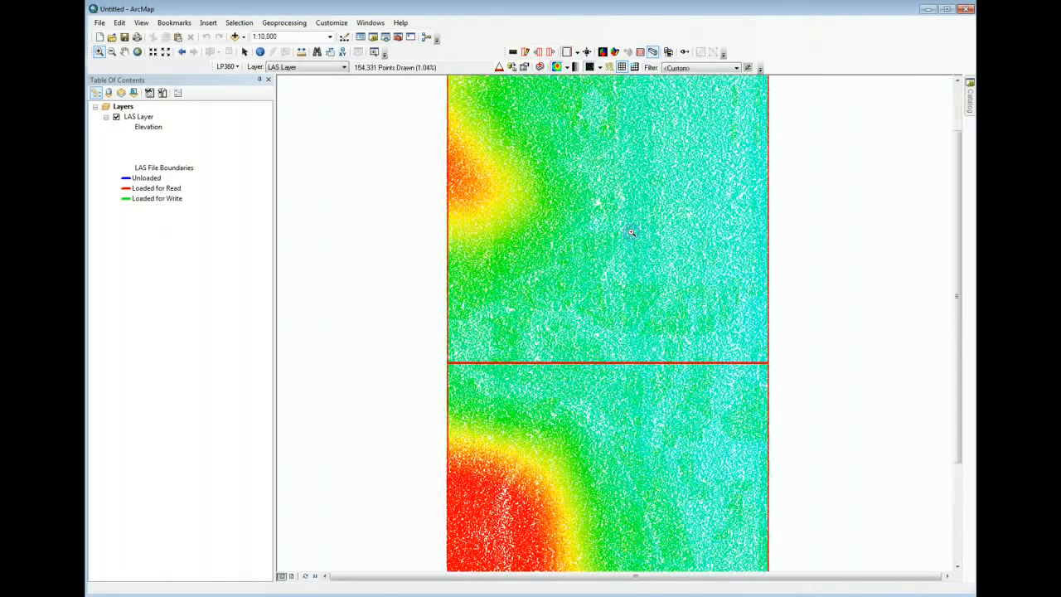
pyautogui.scroll(-5, 631, 233)
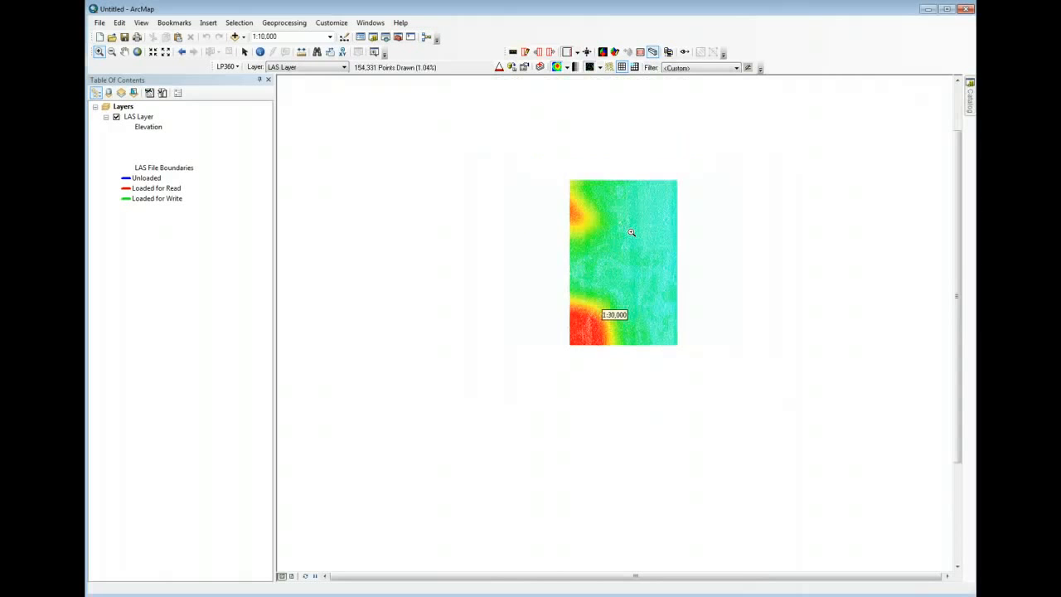
pyautogui.scroll(4, 631, 232)
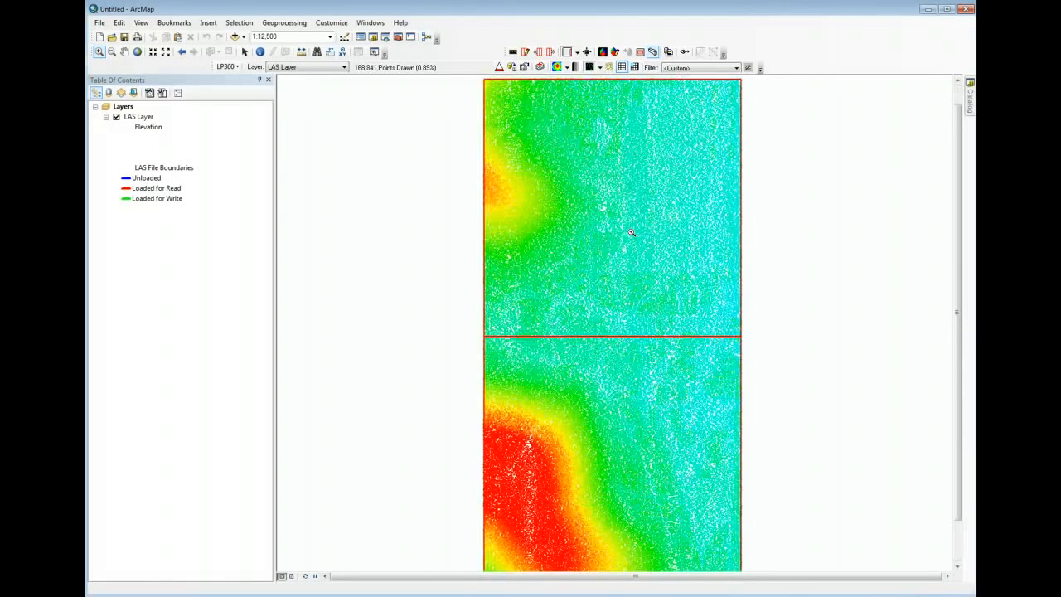
pyautogui.scroll(-2, 631, 233)
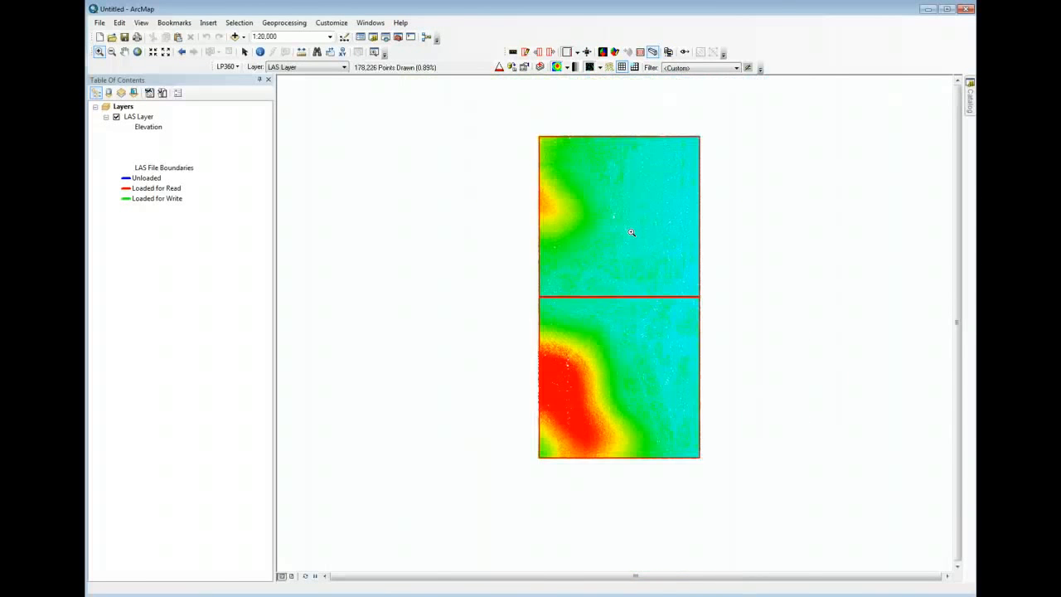
pyautogui.scroll(1, 631, 233)
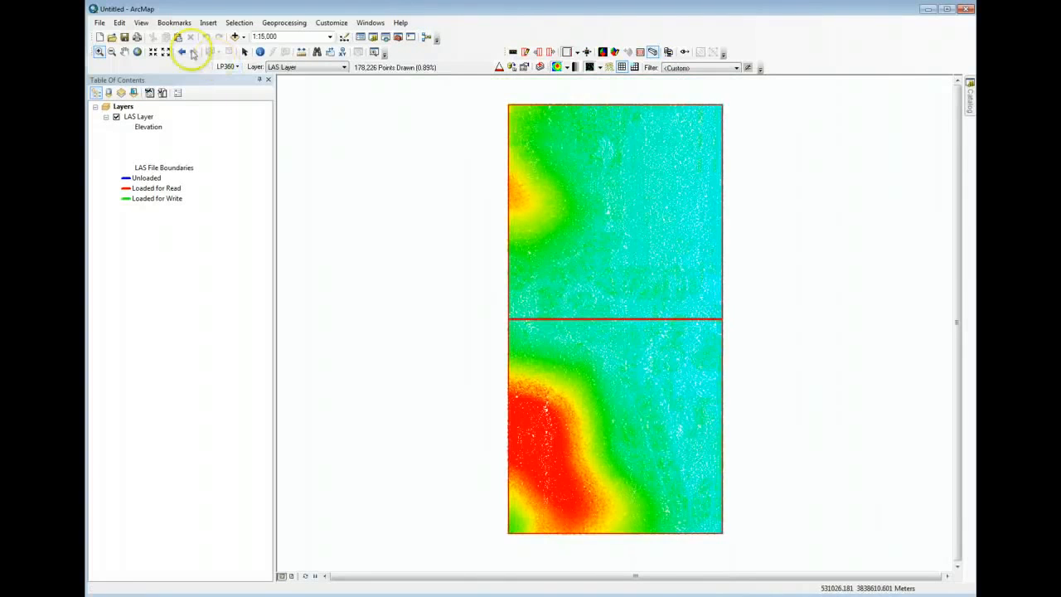
pyautogui.click(124, 51)
pyautogui.moveTo(561, 212); pyautogui.dragTo(512, 222)
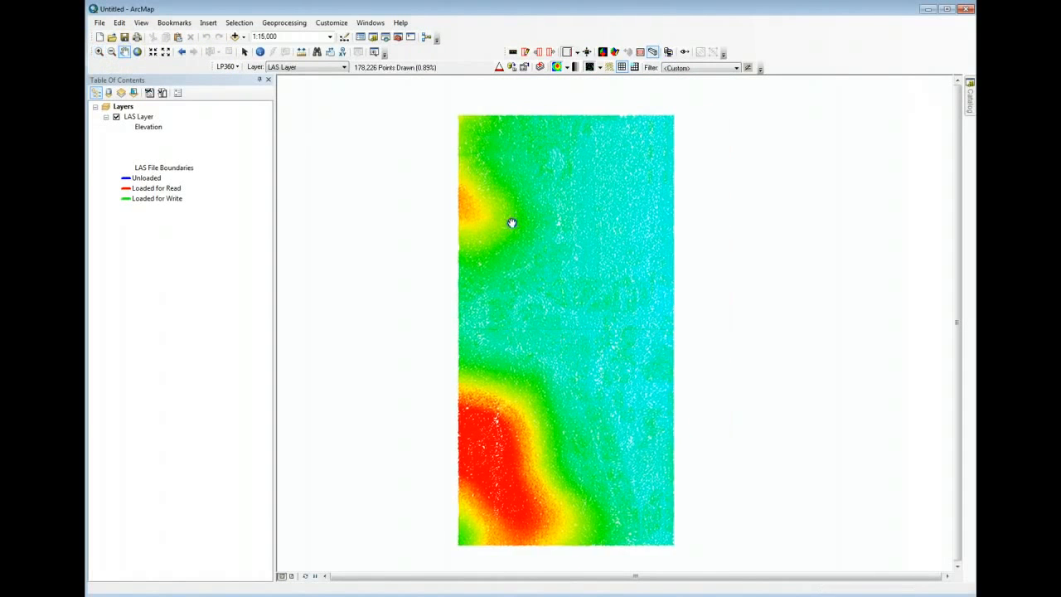
pyautogui.click(137, 53)
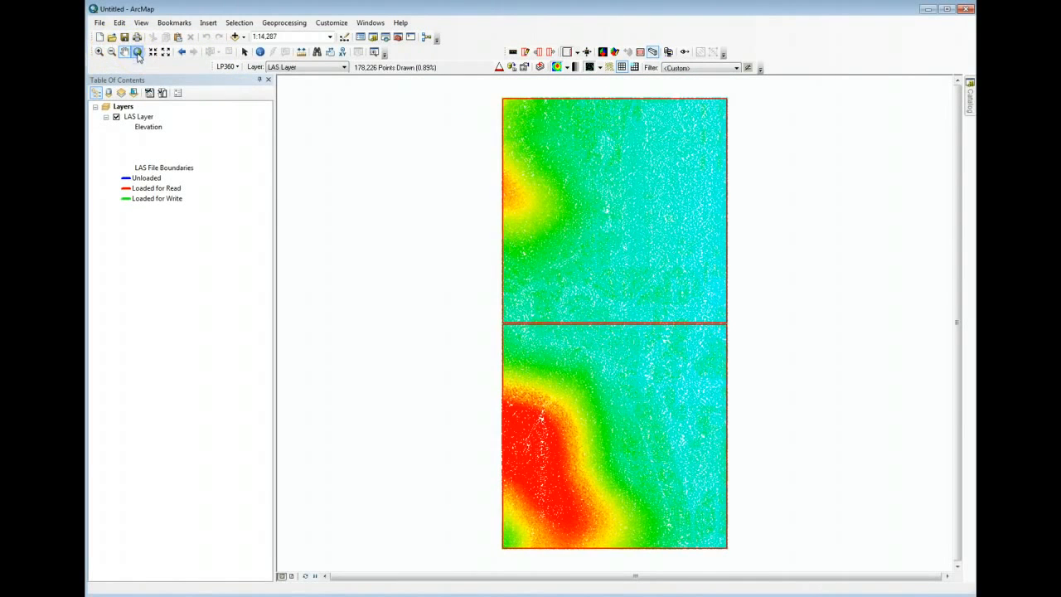
pyautogui.scroll(-2, 631, 211)
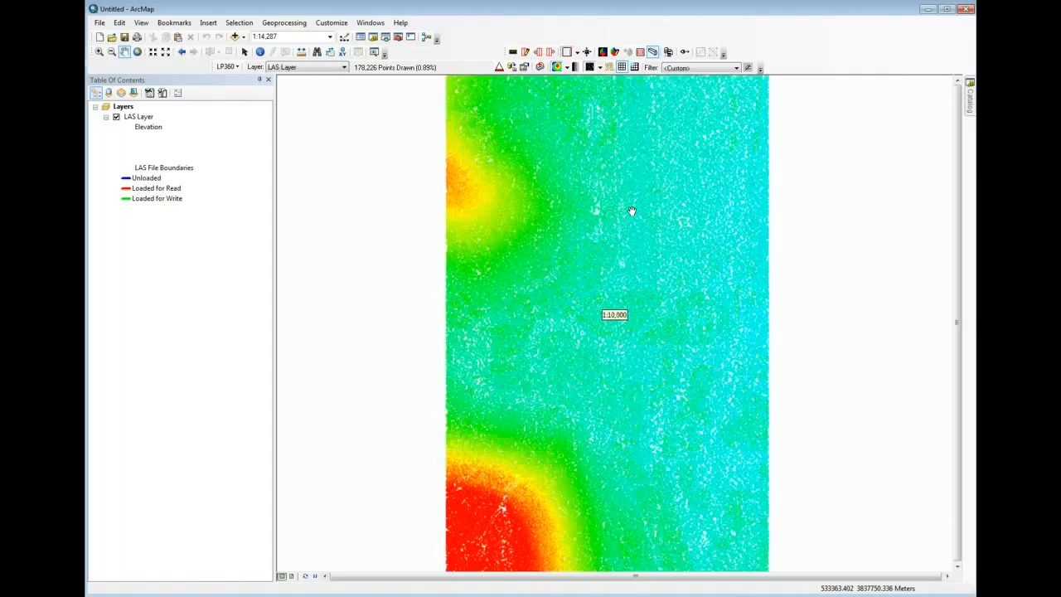
pyautogui.scroll(1, 631, 212)
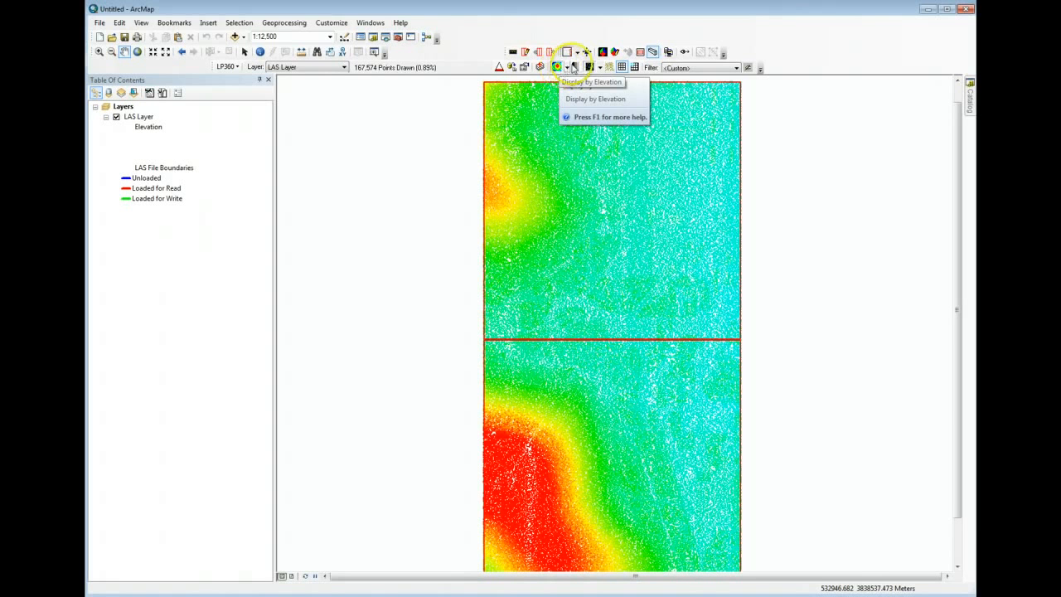
# - Display the LAS layer's points by ColorBand
pyautogui.click(569, 70)
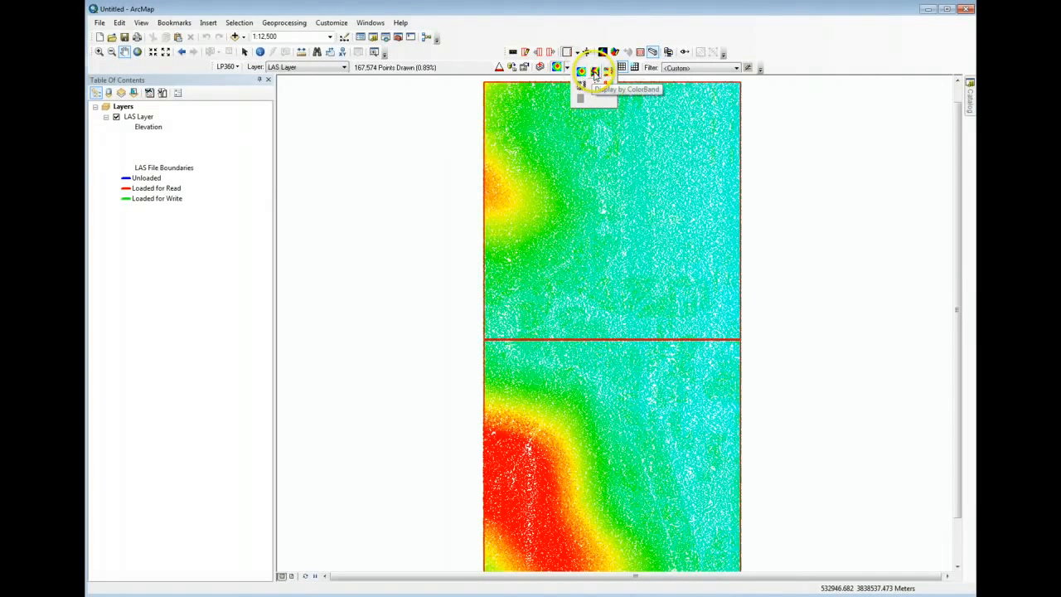
pyautogui.click(596, 73)
pyautogui.click(597, 73)
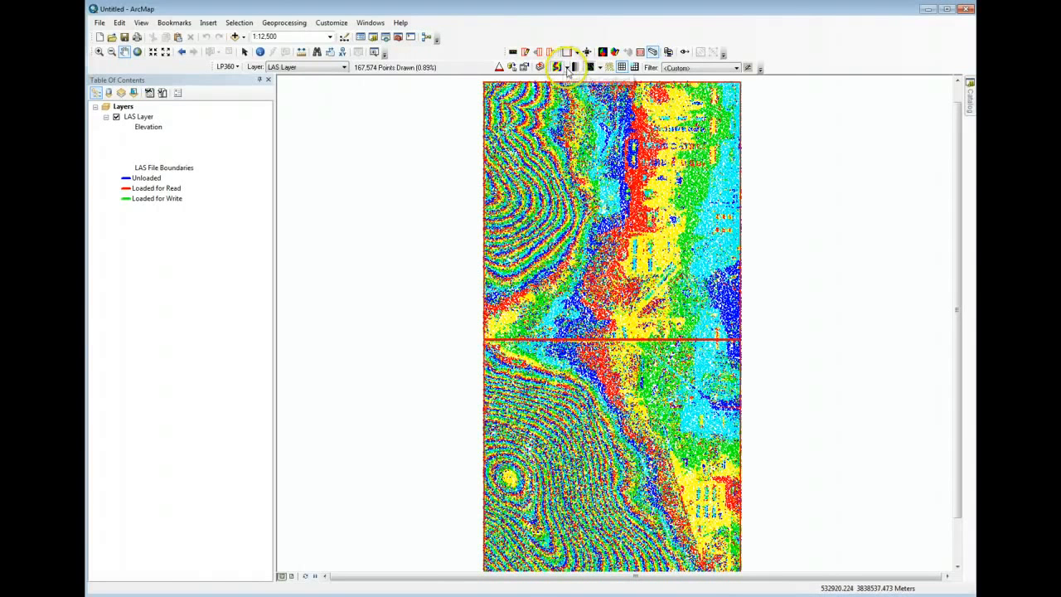
# - Display the LAS layer's points by classification and examine the classified points up close
pyautogui.click(564, 67)
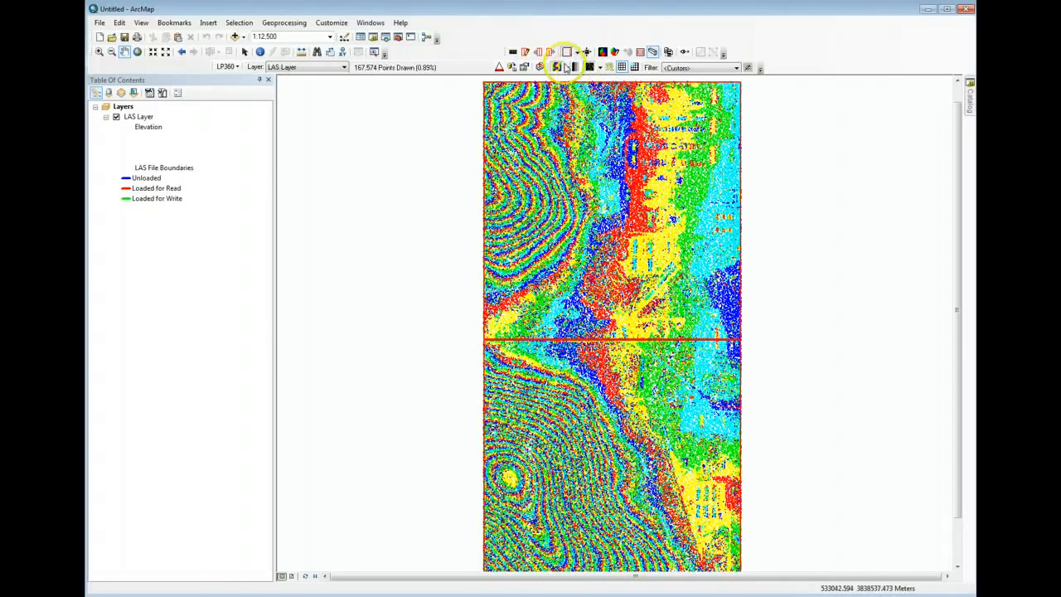
pyautogui.click(566, 68)
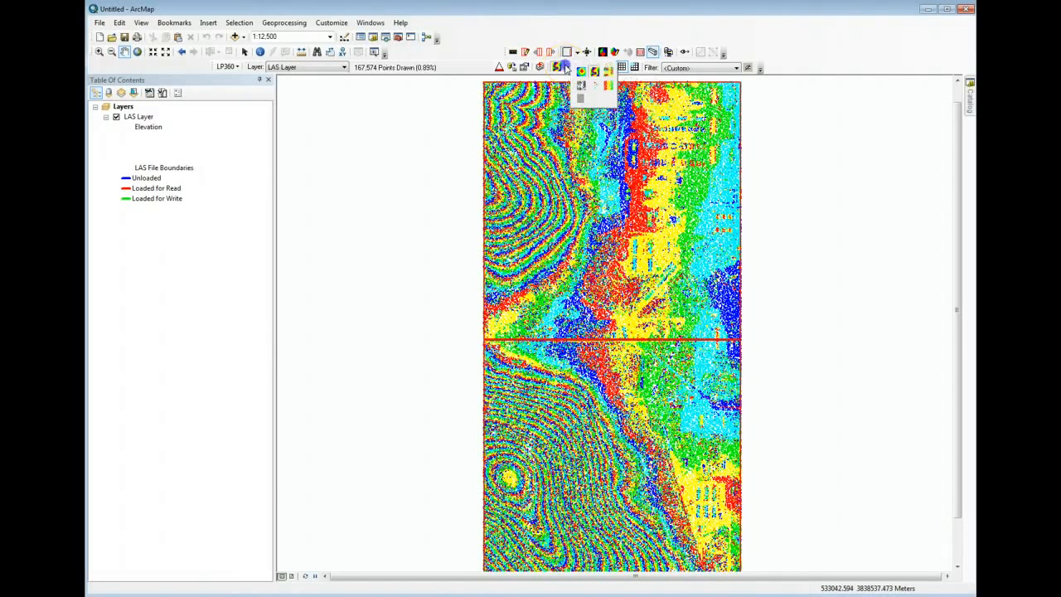
pyautogui.click(607, 72)
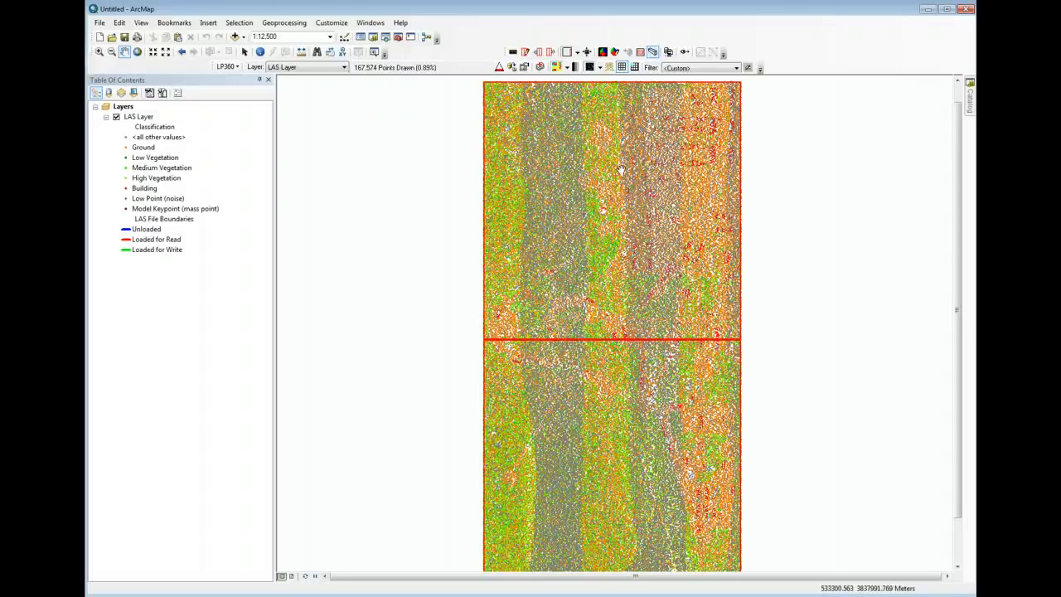
pyautogui.scroll(-3, 620, 170)
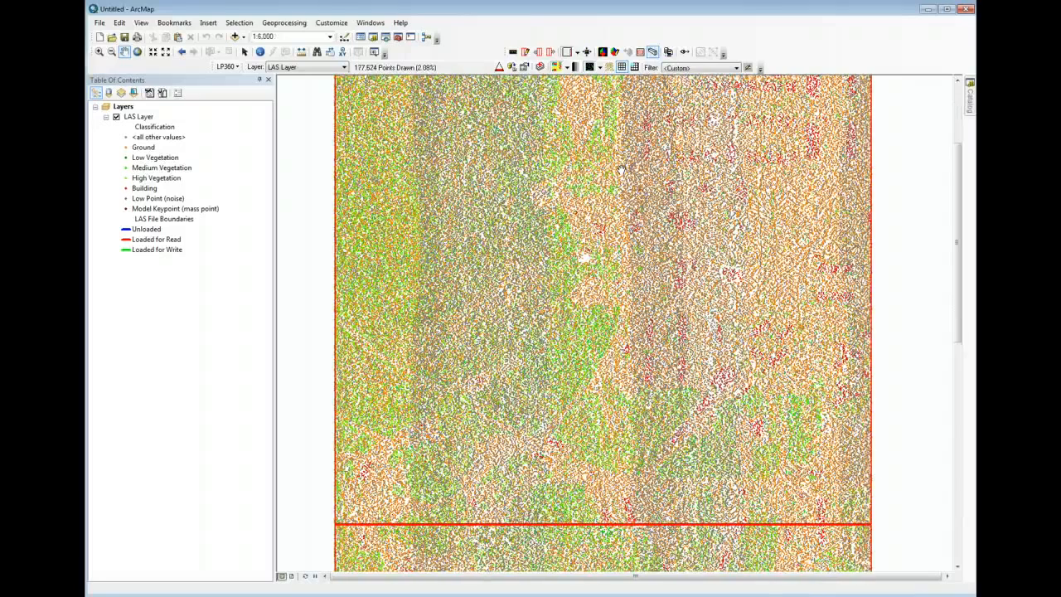
pyautogui.scroll(1, 620, 170)
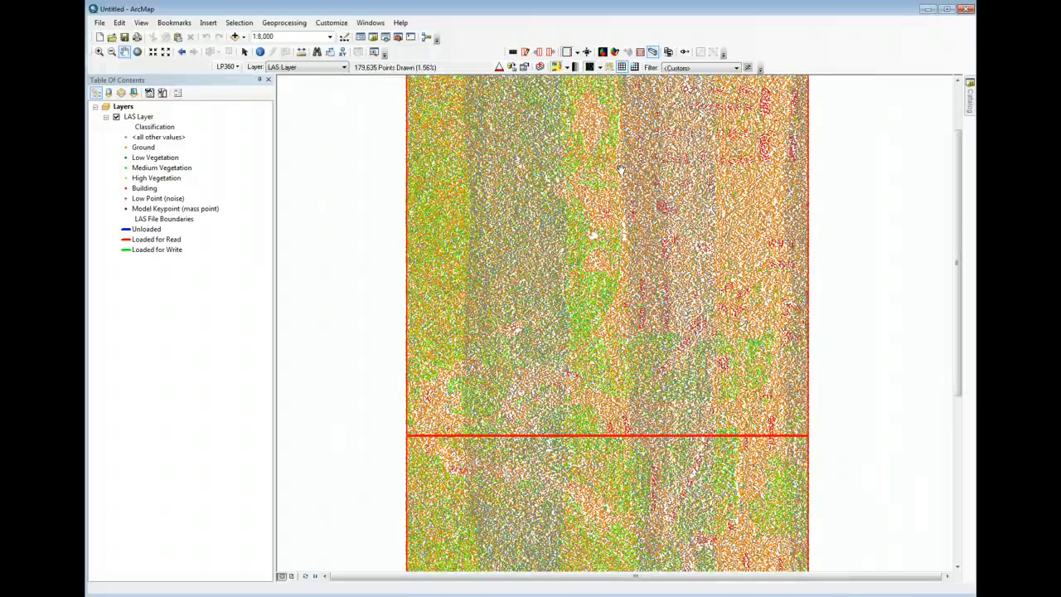
pyautogui.scroll(-7, 623, 178)
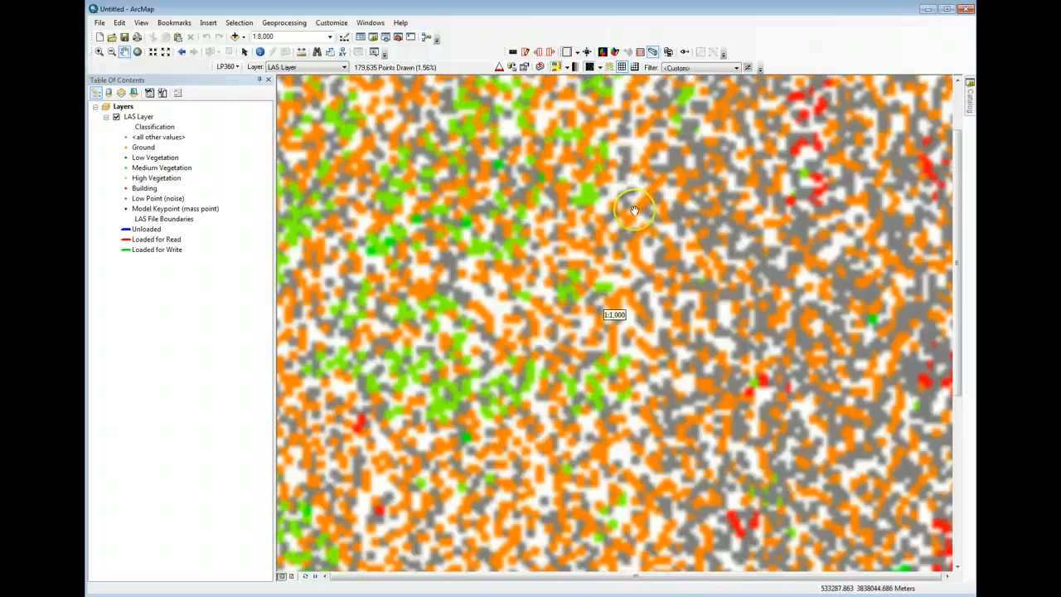
pyautogui.scroll(-1, 634, 211)
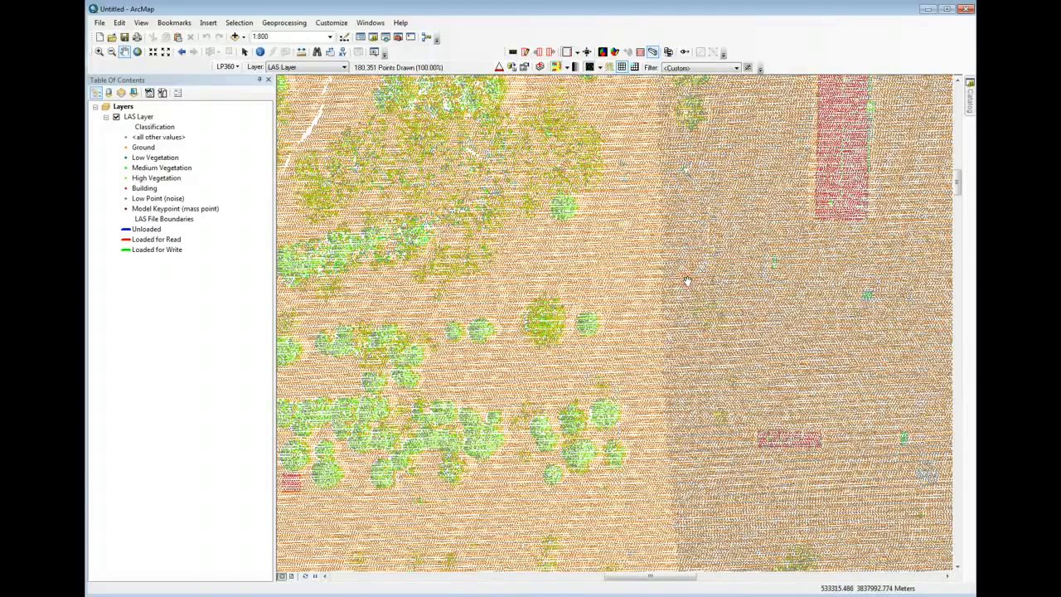
# - Display the LAS layer's points by intensity and examine the grayscale points at several map scales
pyautogui.rightClick(687, 282)
pyautogui.moveTo(500, 314); pyautogui.dragTo(632, 270)
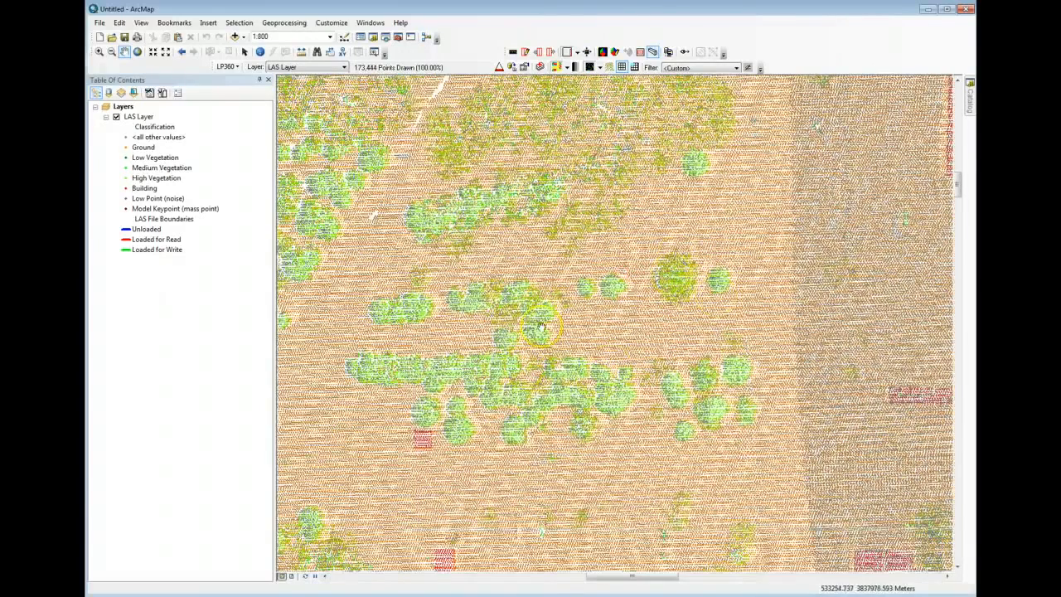
pyautogui.scroll(-2, 562, 330)
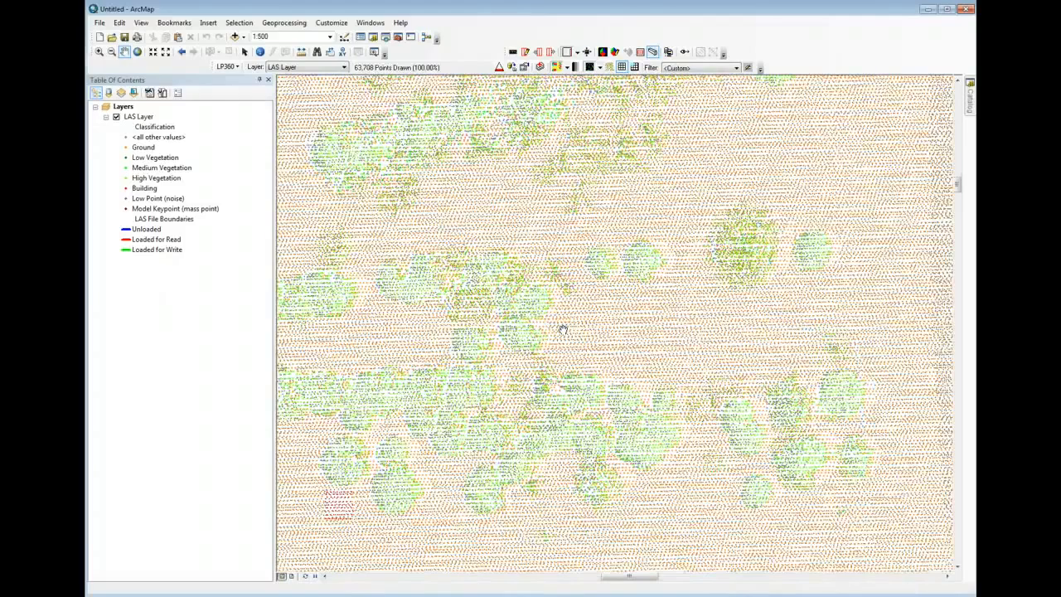
pyautogui.scroll(3, 561, 330)
pyautogui.scroll(2, 562, 330)
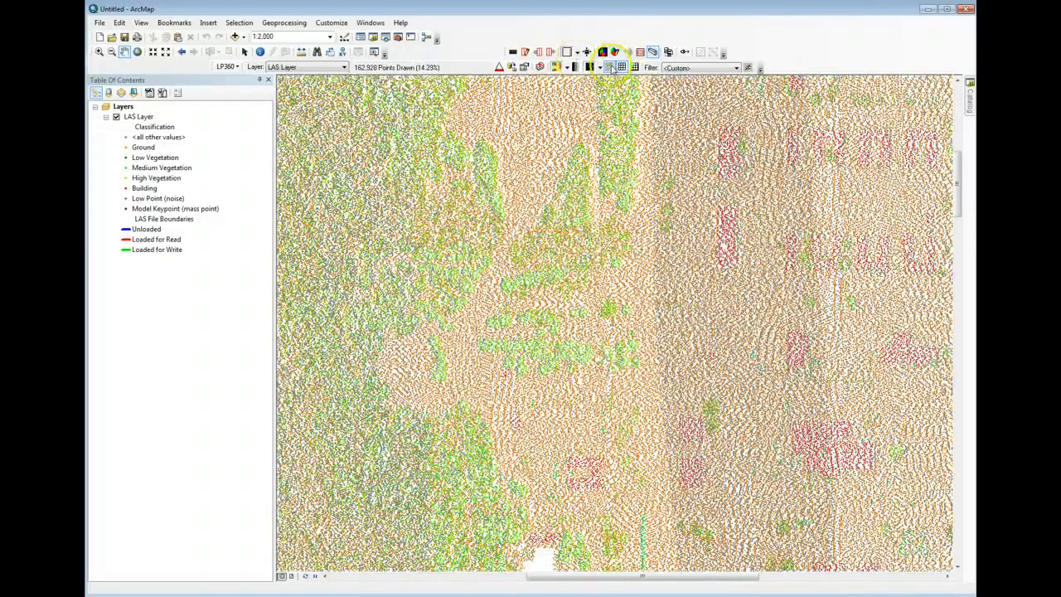
pyautogui.click(567, 67)
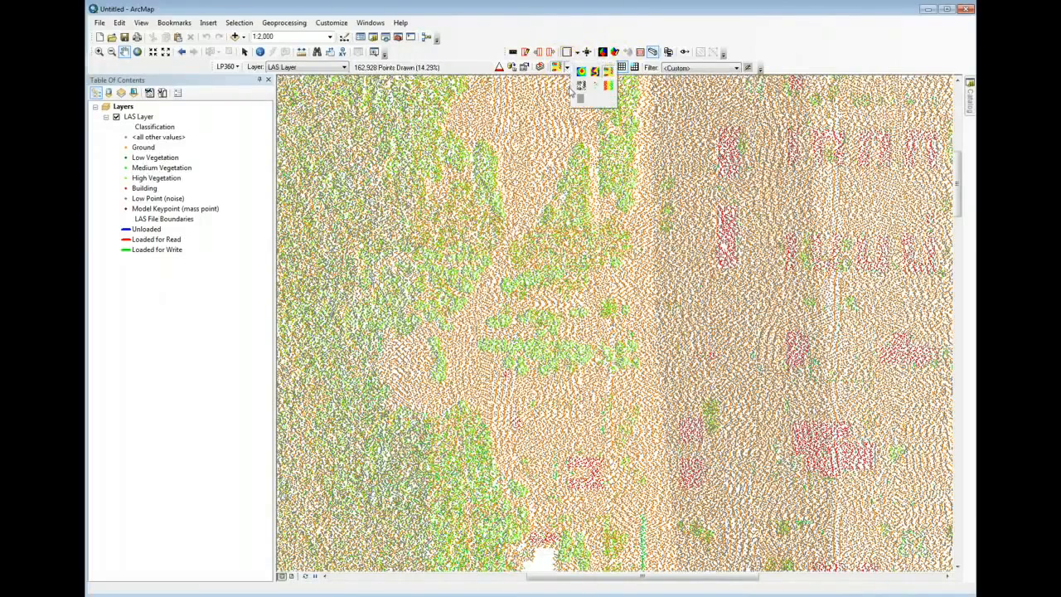
pyautogui.click(581, 84)
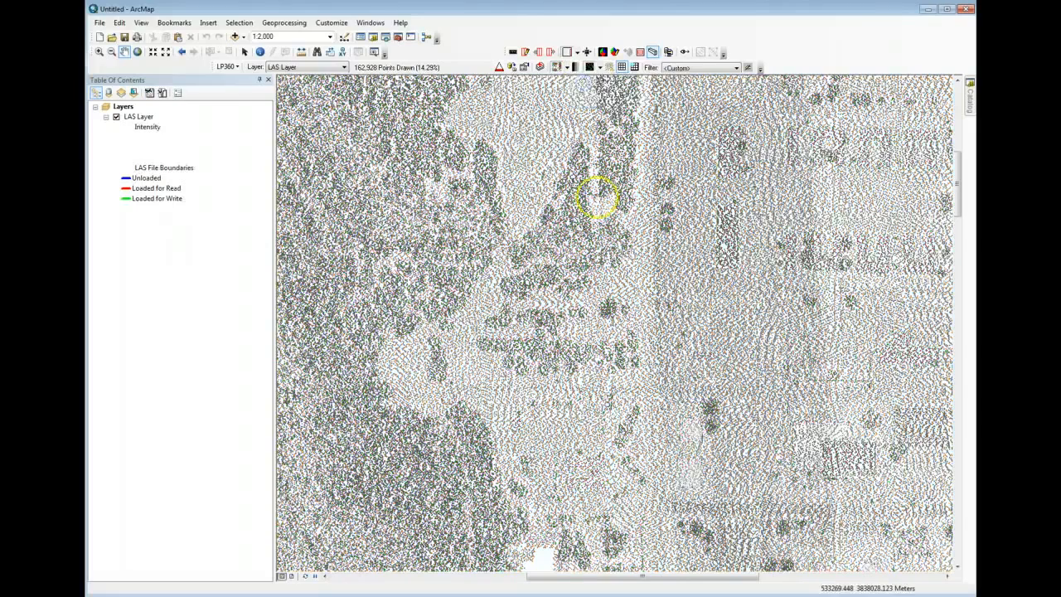
pyautogui.scroll(-1, 537, 231)
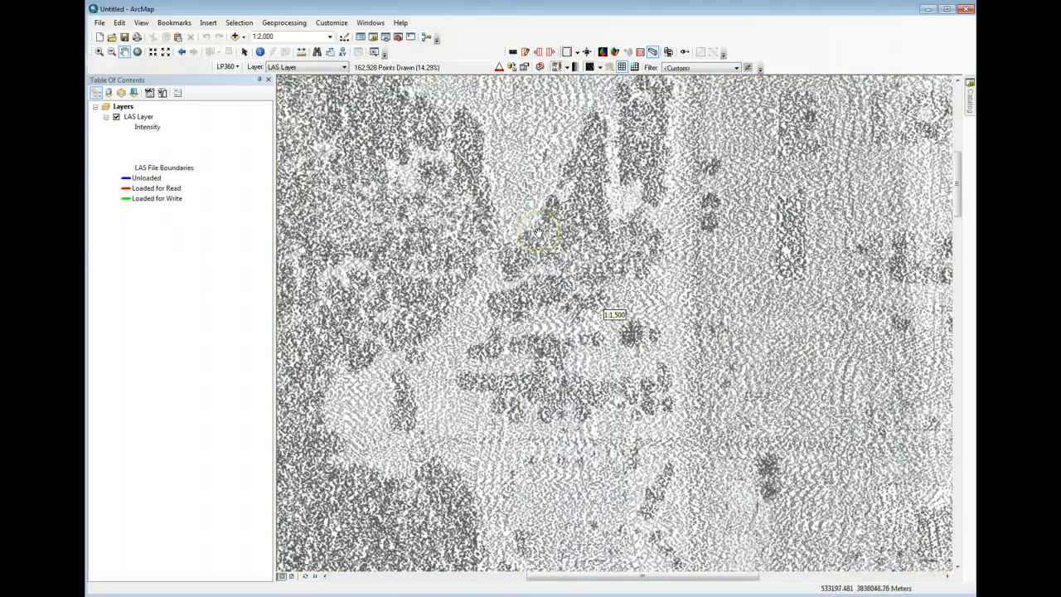
pyautogui.scroll(1, 538, 233)
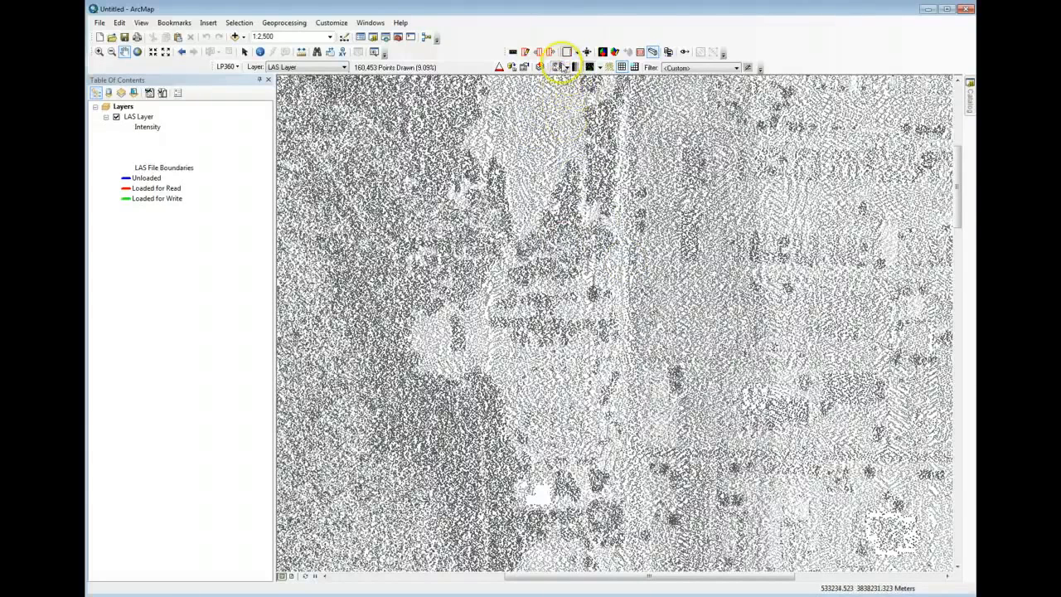
# - Display the LAS layer's points by return combination and examine them at several map scales
pyautogui.click(567, 68)
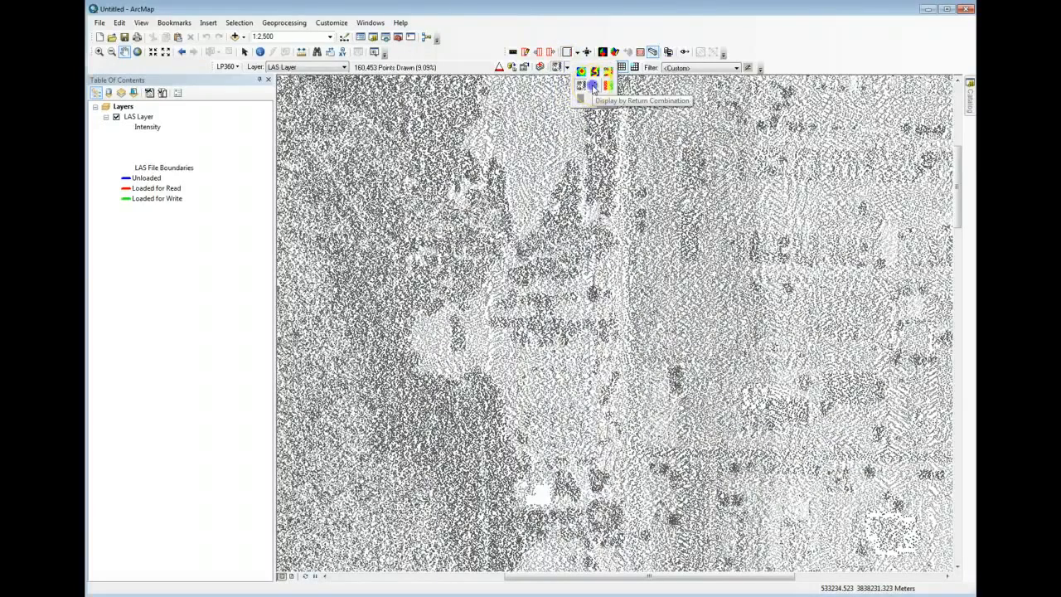
pyautogui.click(593, 86)
pyautogui.scroll(2, 645, 271)
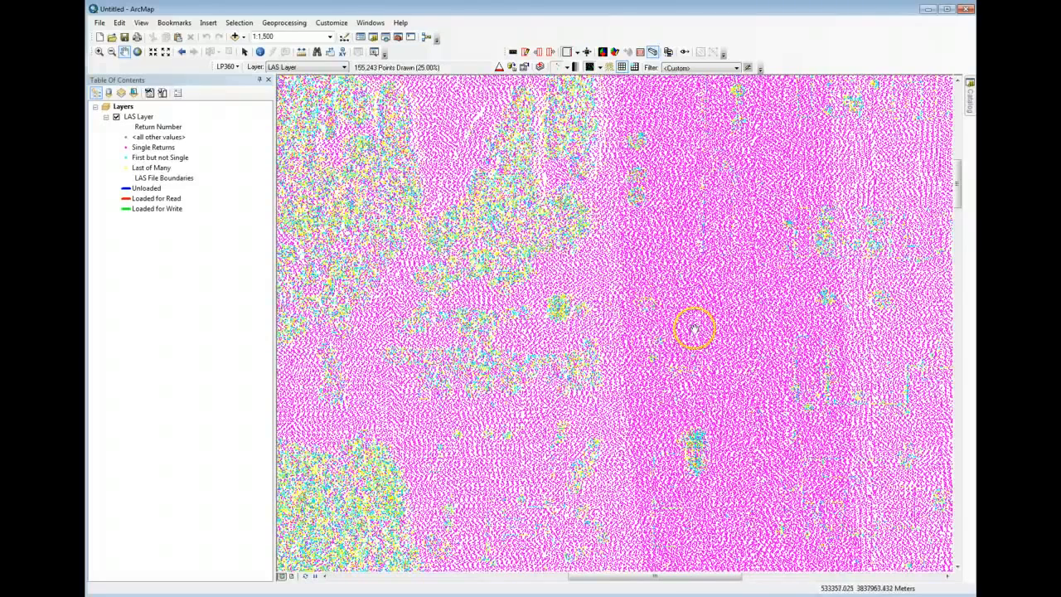
pyautogui.scroll(-1, 590, 303)
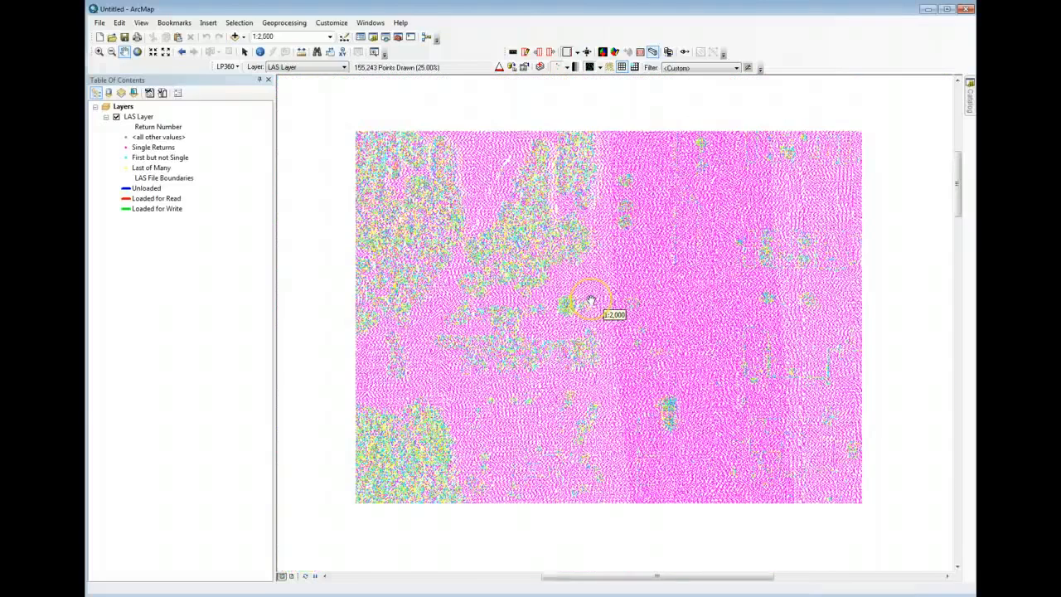
pyautogui.scroll(-1, 590, 303)
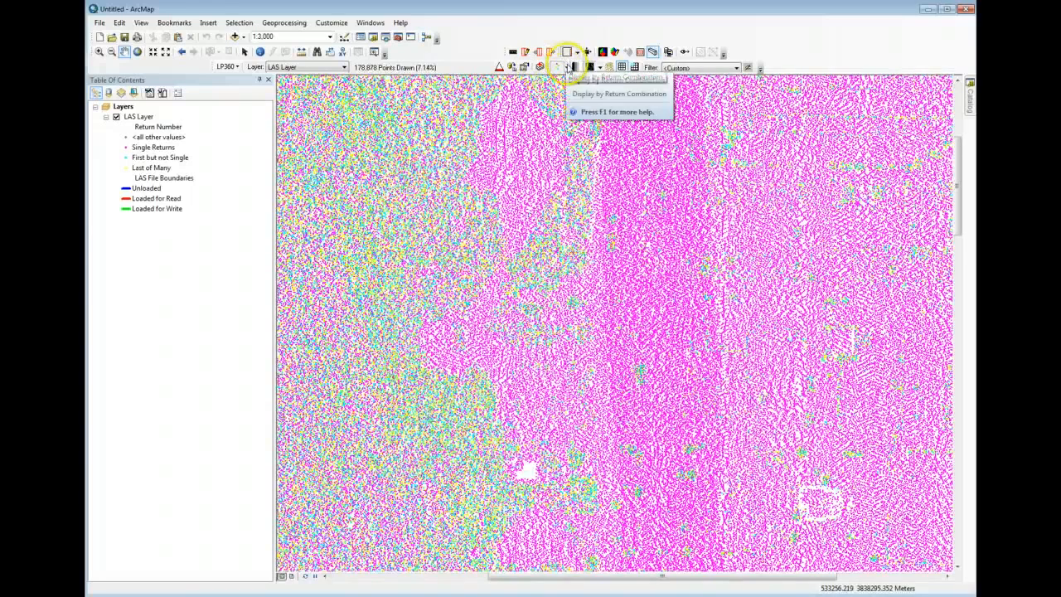
# - Switch the LAS layer's point display back to classification and view the classified points at 1:1,500
pyautogui.click(566, 66)
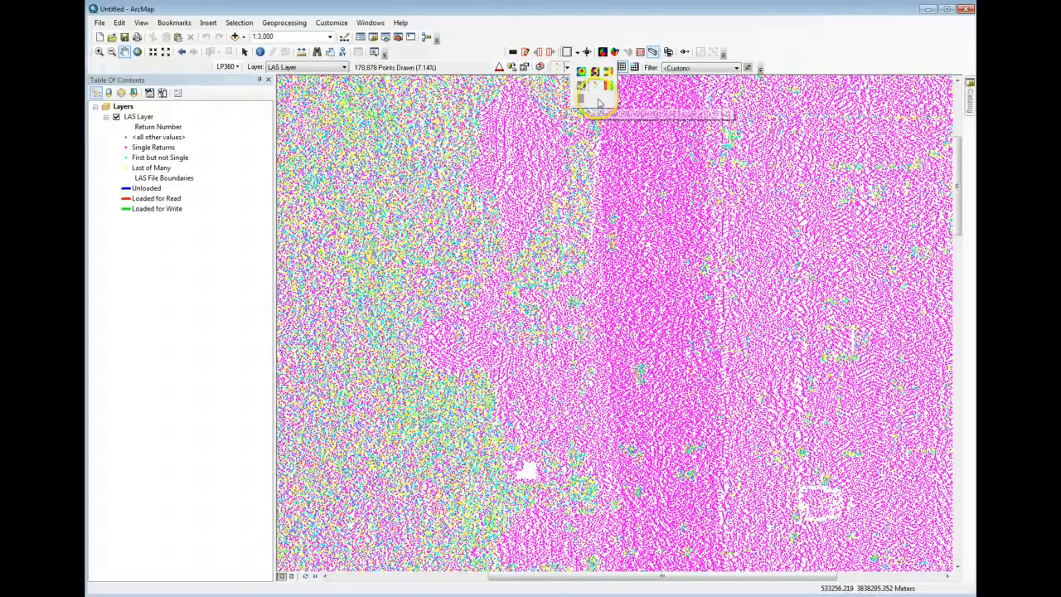
pyautogui.click(586, 22)
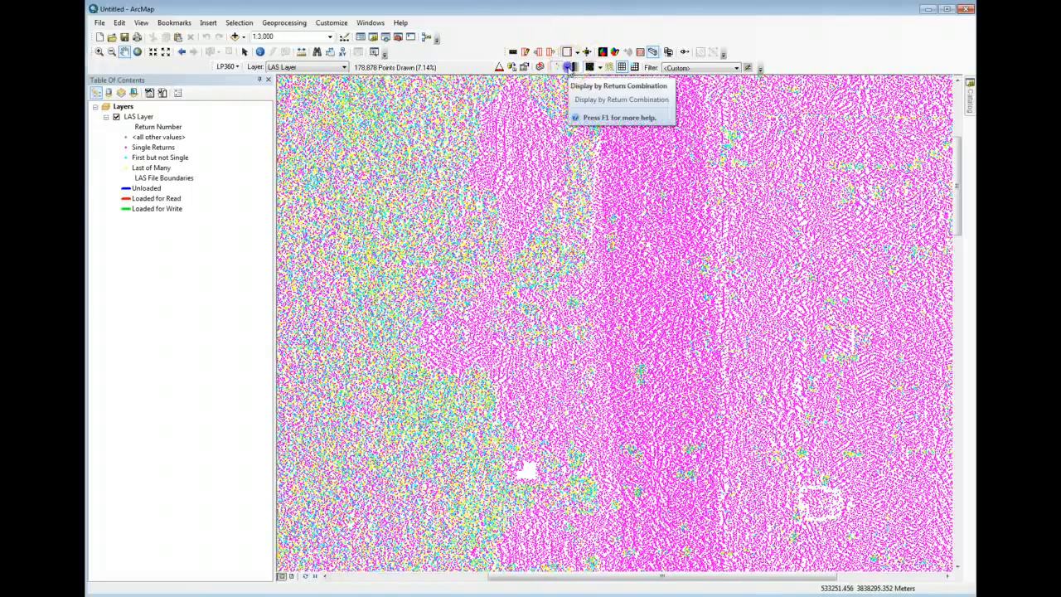
pyautogui.click(567, 68)
pyautogui.click(607, 73)
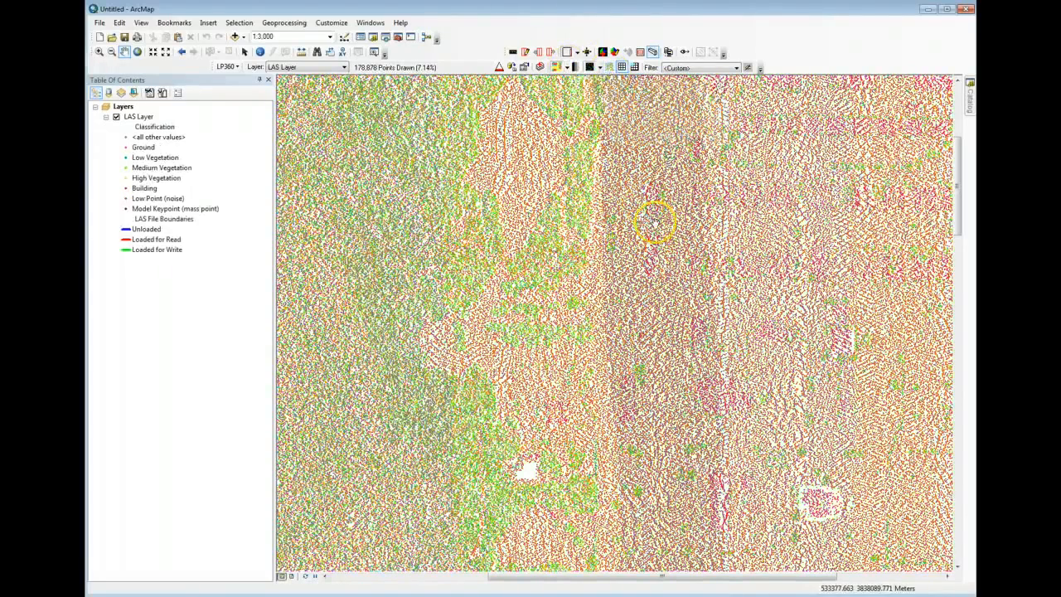
pyautogui.scroll(3, 614, 272)
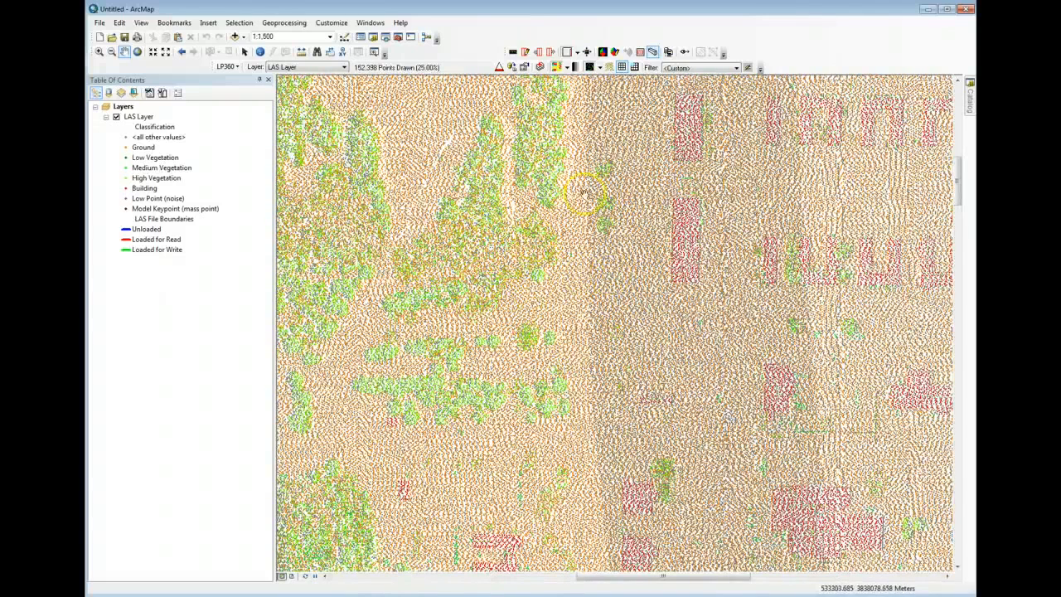
# - Draw 100% of the LAS layer's points instead of a thinned subset and examine them at several map scales
pyautogui.click(497, 67)
pyautogui.scroll(-2, 608, 249)
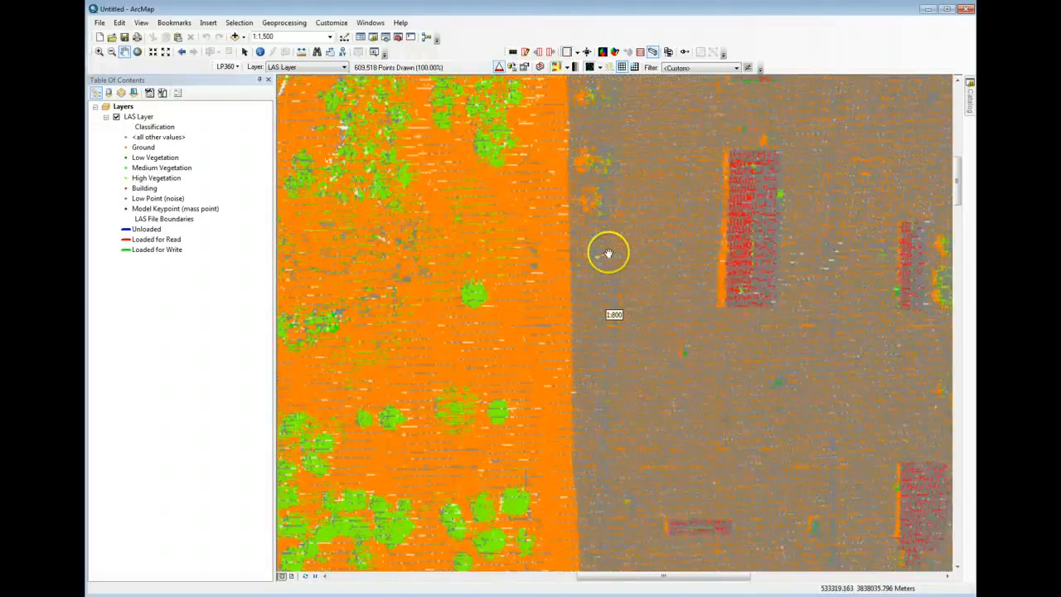
pyautogui.scroll(-2, 457, 303)
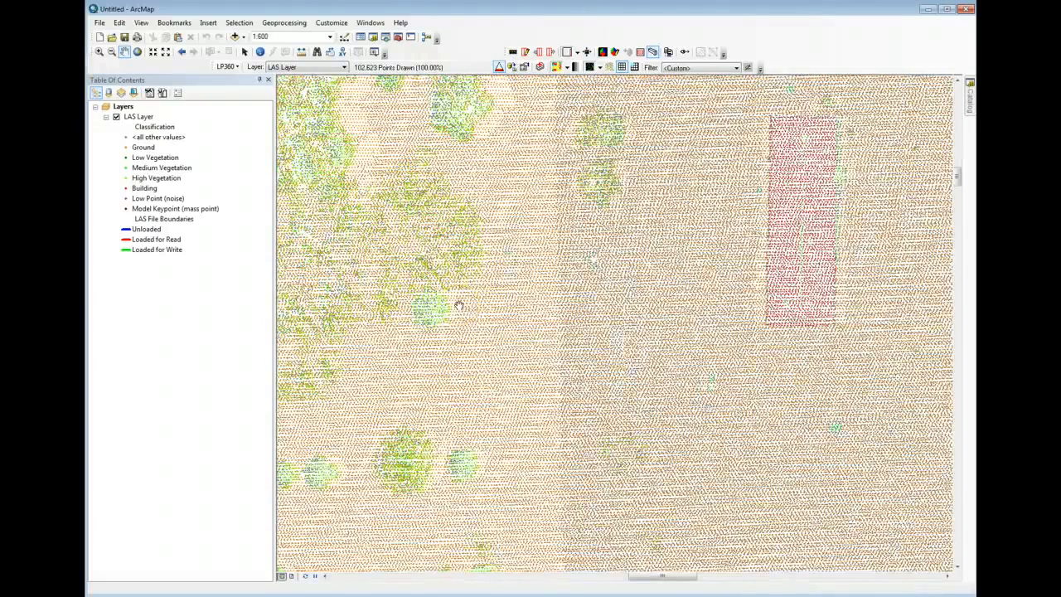
pyautogui.scroll(2, 627, 324)
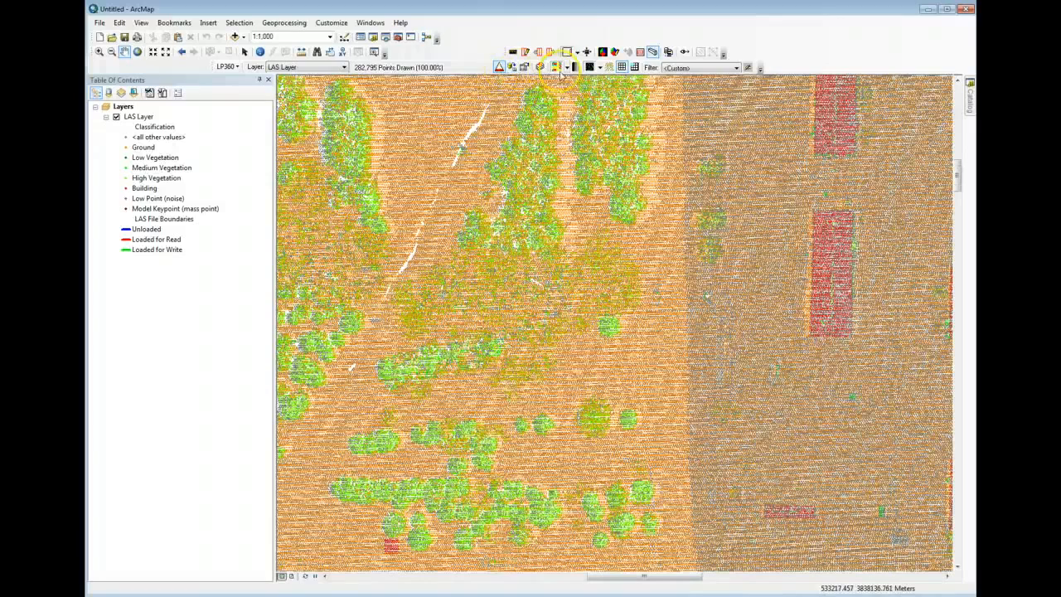
# - Apply intensity shading to the classified LAS points and examine the shaded trees, fields and buildings
pyautogui.click(576, 68)
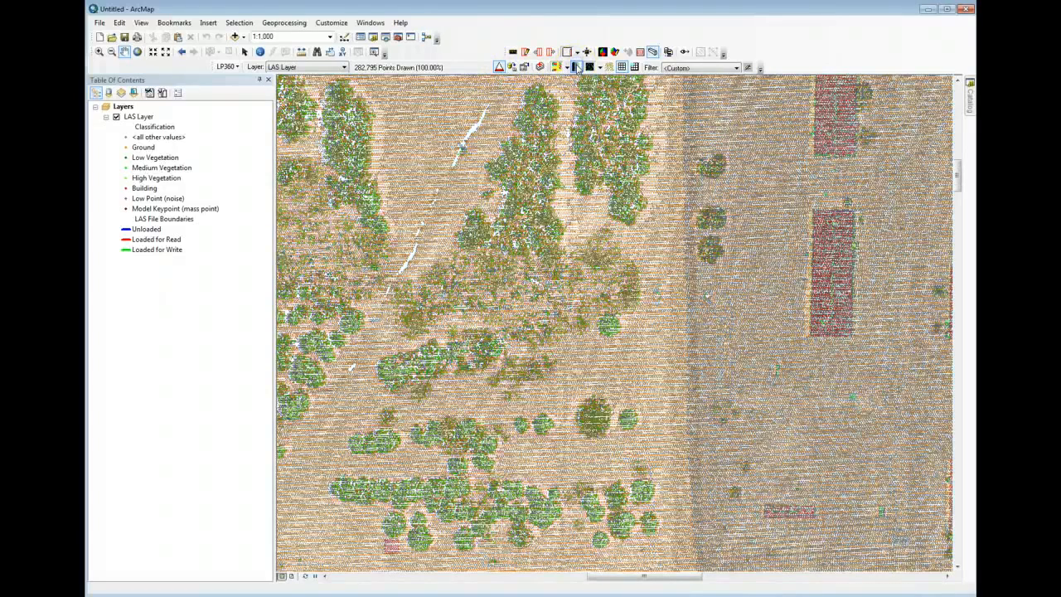
pyautogui.scroll(1, 634, 328)
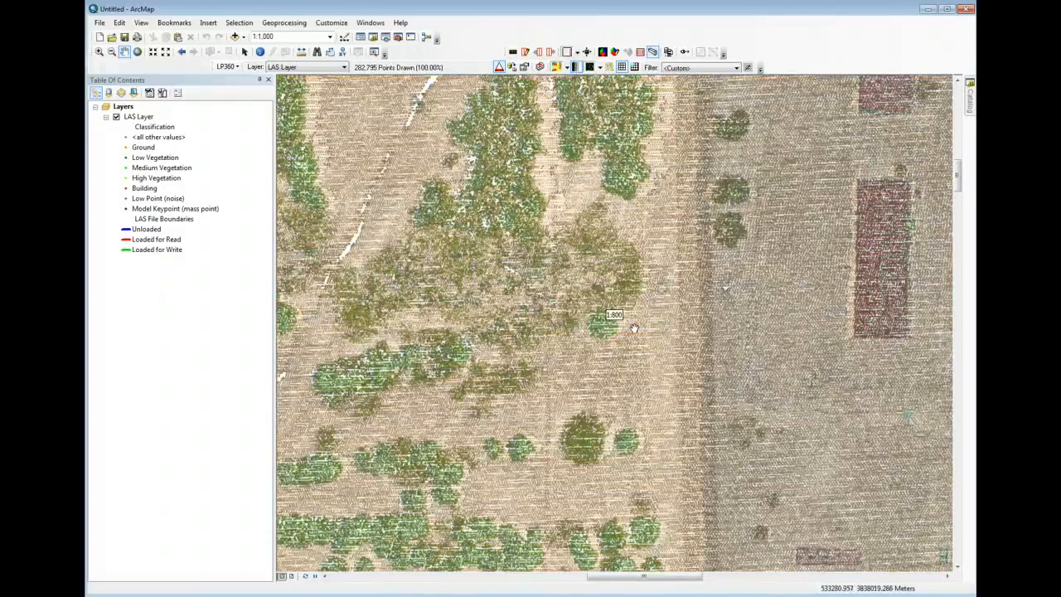
pyautogui.scroll(-2, 585, 316)
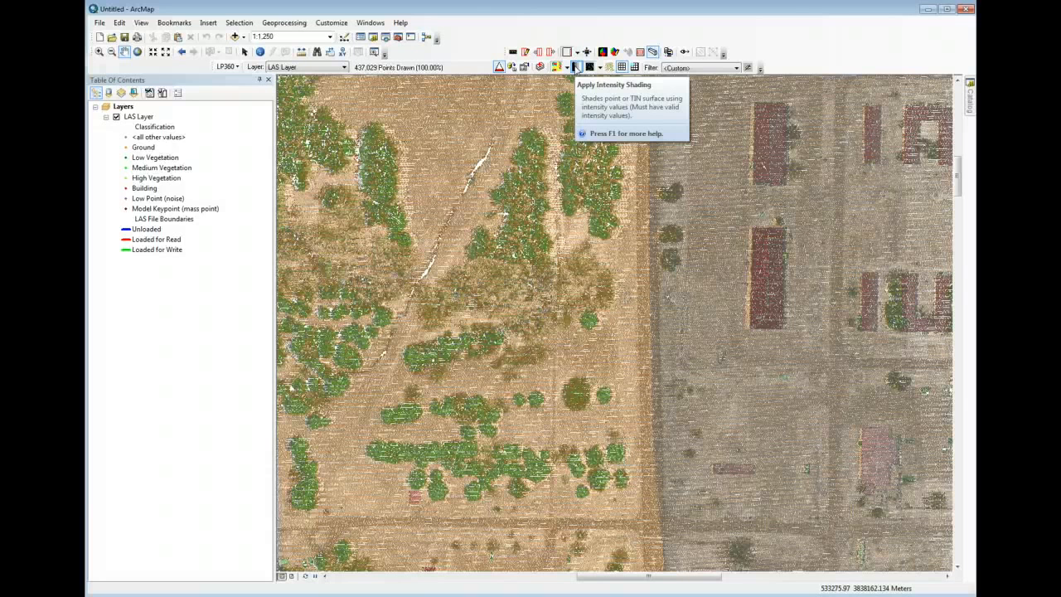
pyautogui.click(576, 68)
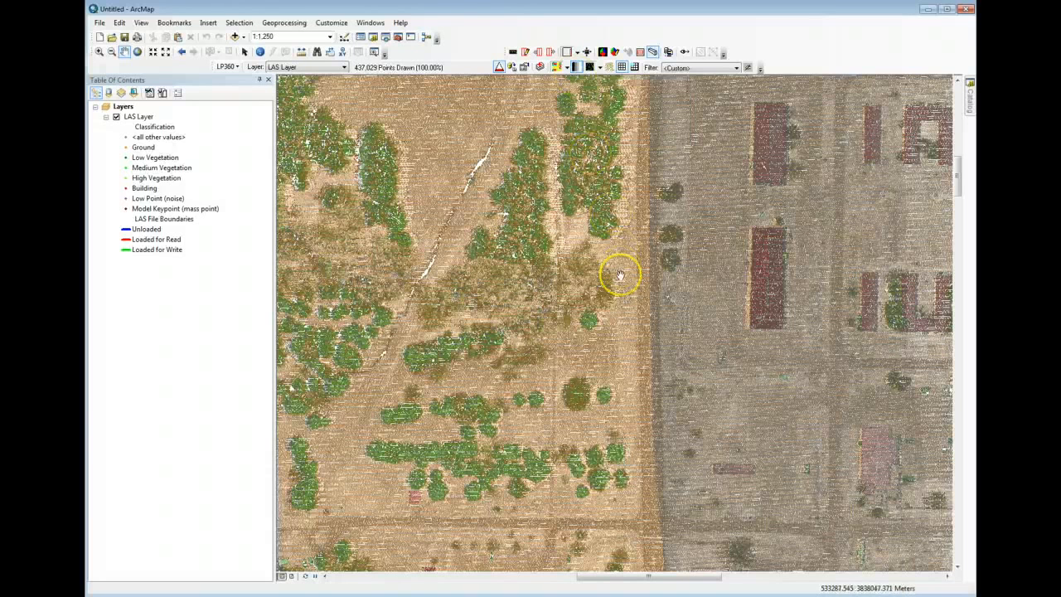
# - Draw the LAS layer as a TIN surface at 1:800 and turn off its intensity shading
pyautogui.click(600, 67)
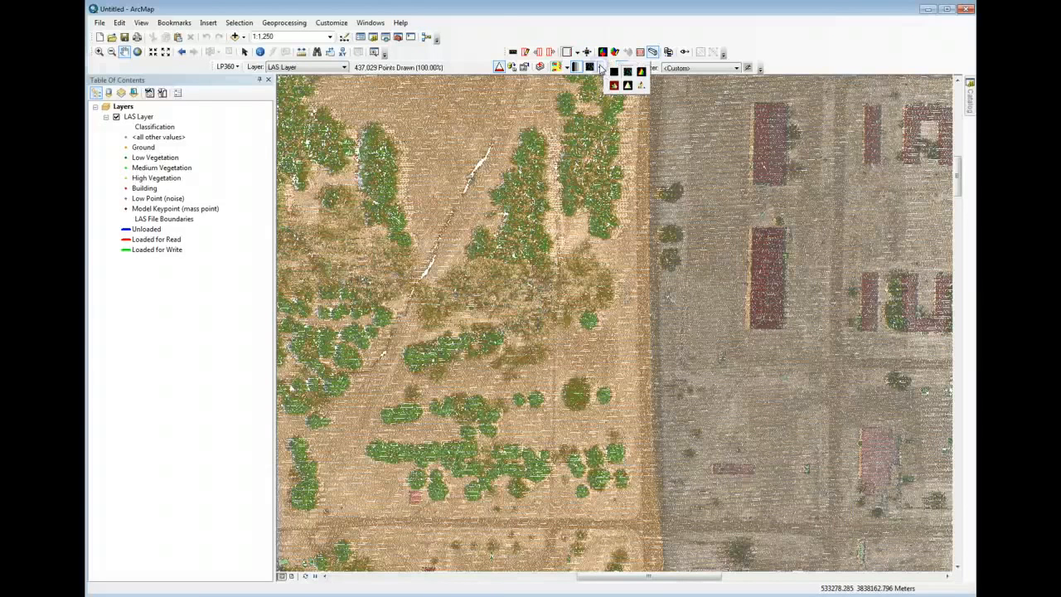
pyautogui.click(641, 73)
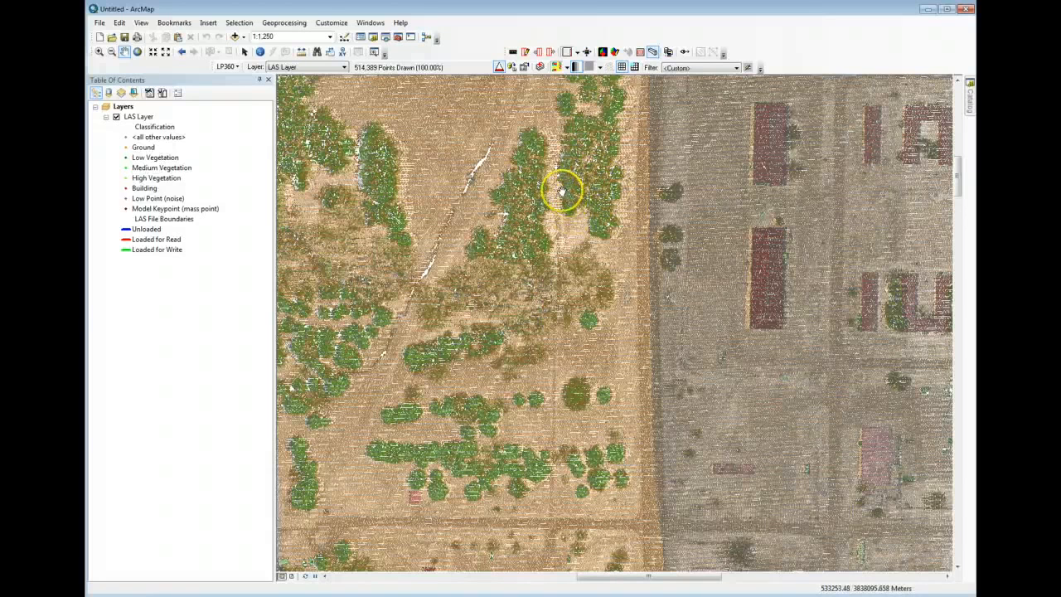
pyautogui.scroll(-1, 563, 193)
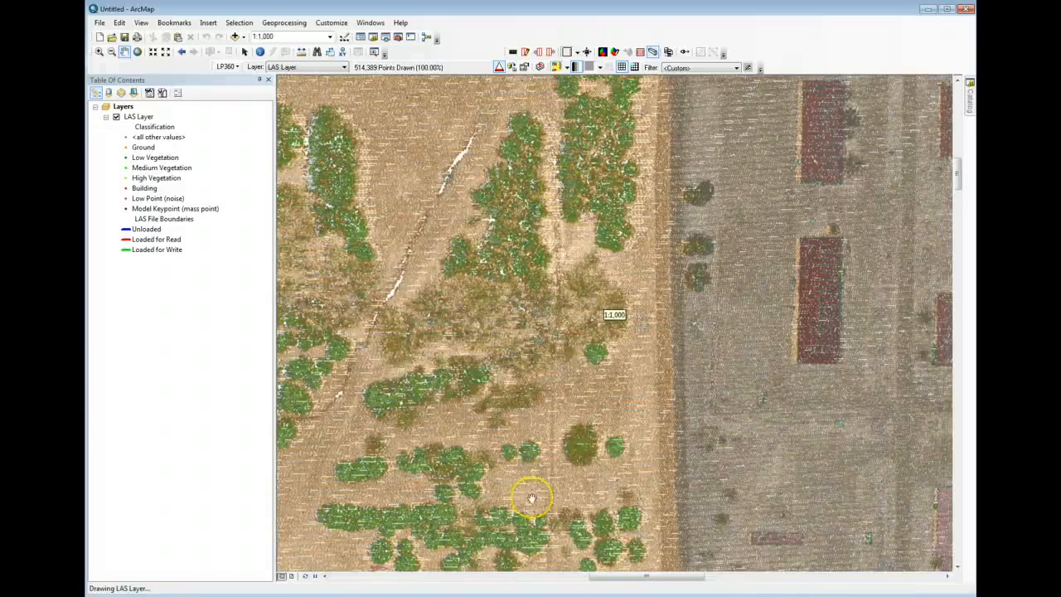
pyautogui.scroll(-1, 537, 394)
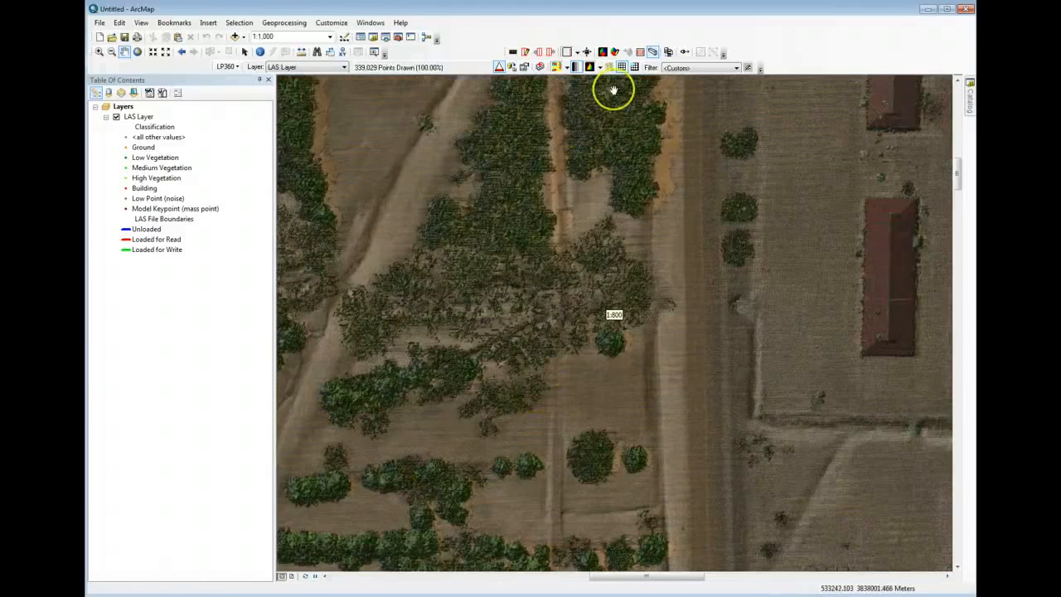
pyautogui.click(578, 66)
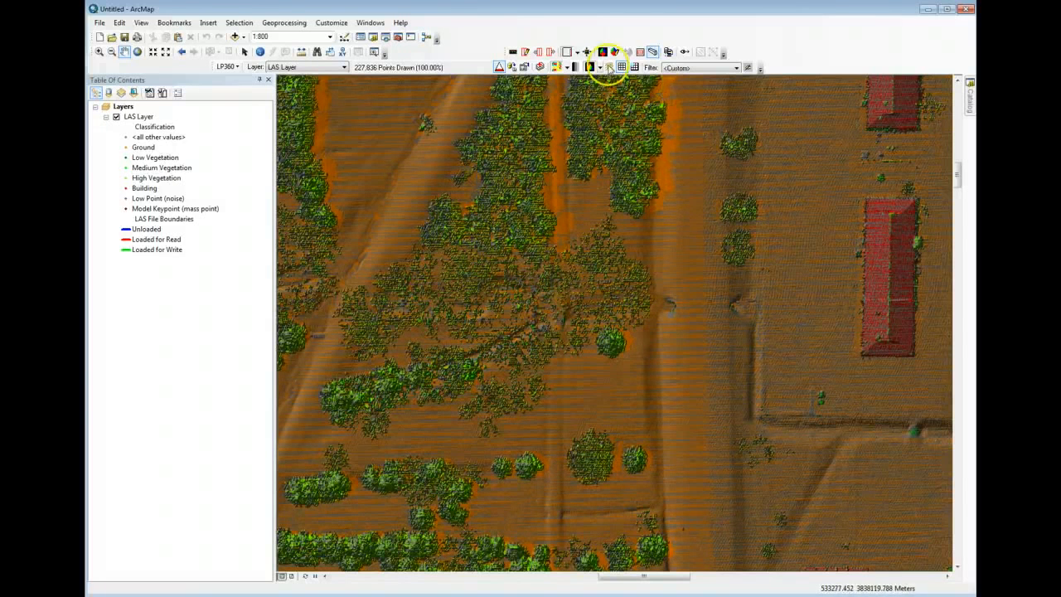
# - Draw the LAS points together with the TIN surface and examine the triangles up close at 1:125
pyautogui.click(600, 68)
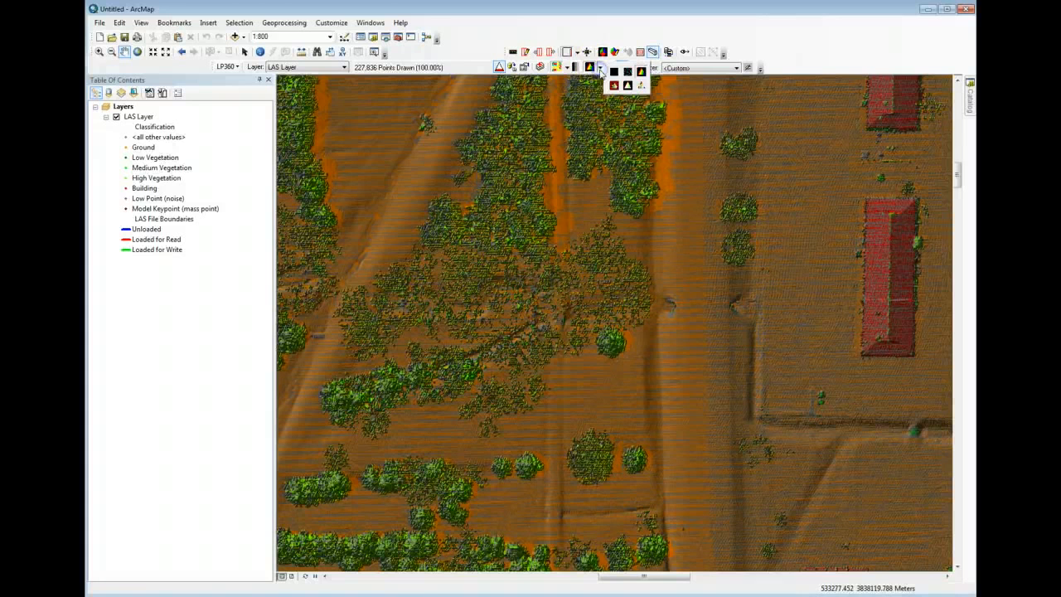
pyautogui.click(614, 86)
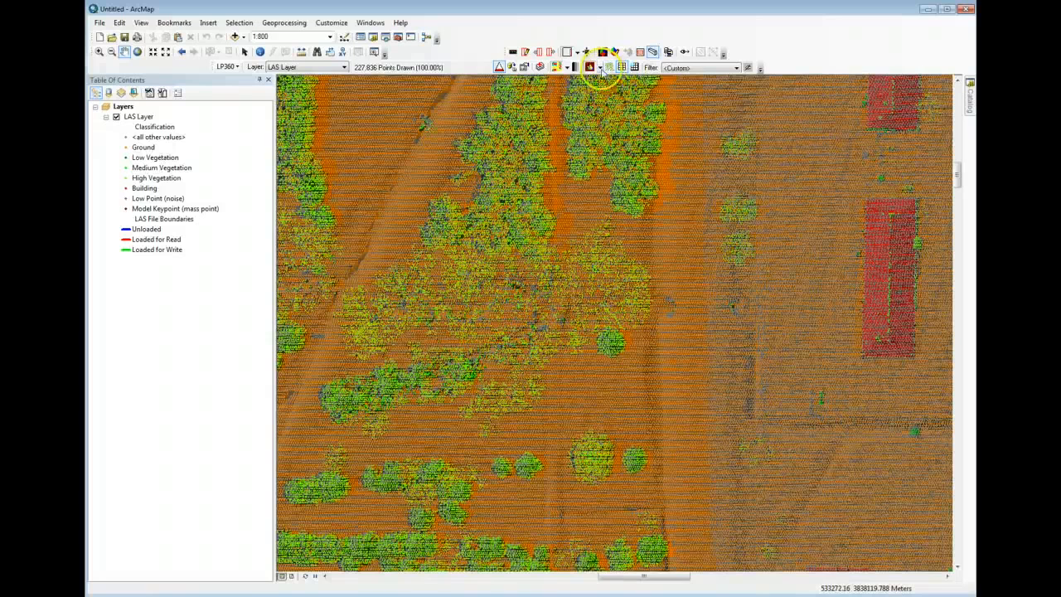
pyautogui.click(600, 70)
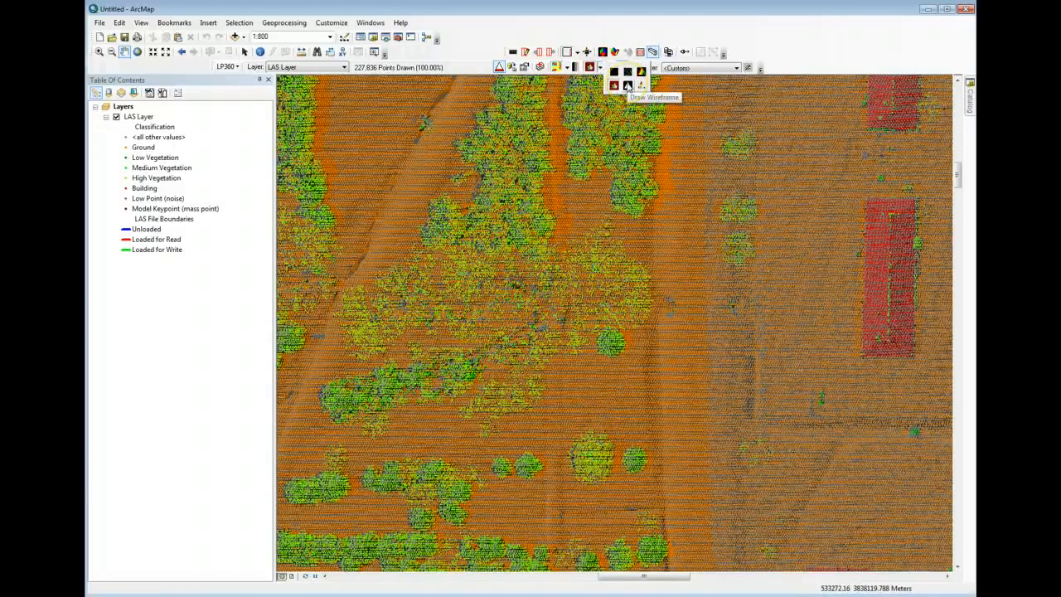
pyautogui.click(657, 30)
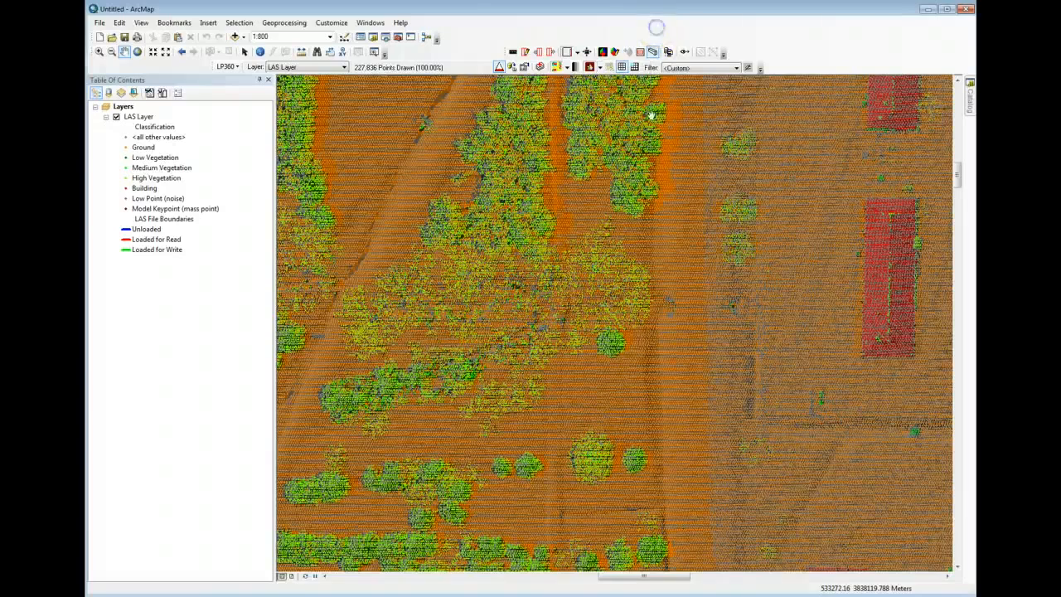
pyautogui.click(629, 232)
pyautogui.scroll(1, 628, 232)
pyautogui.scroll(2, 628, 232)
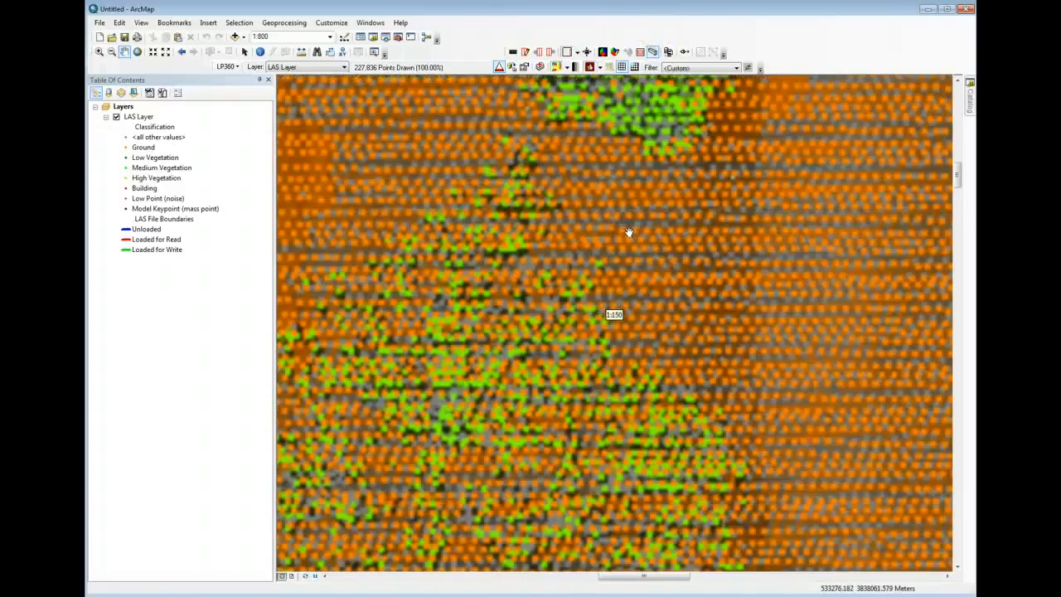
pyautogui.scroll(1, 628, 232)
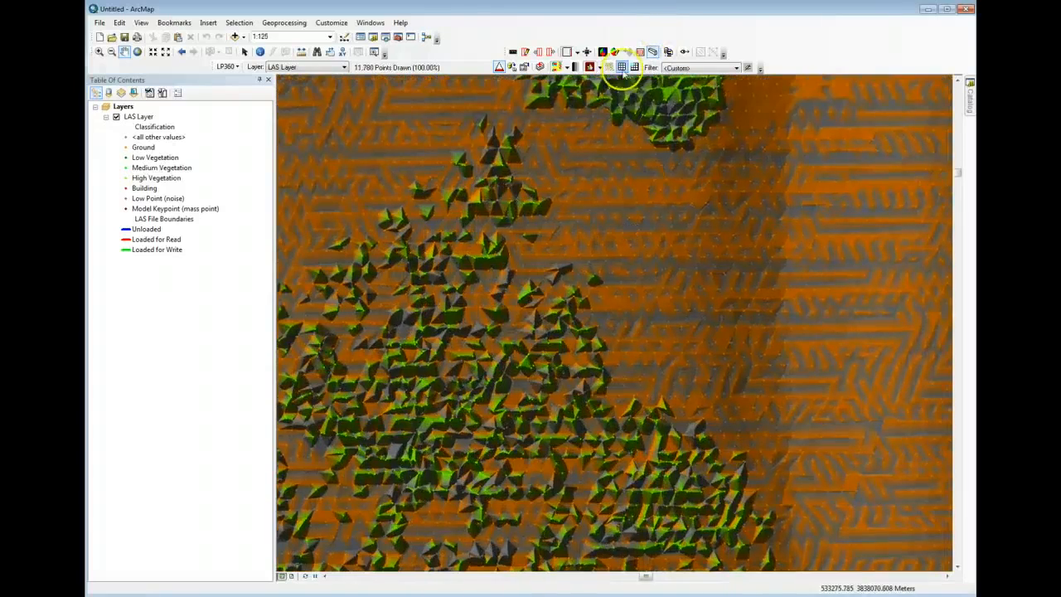
# - Draw the LAS layer's TIN as a wireframe
pyautogui.click(591, 67)
pyautogui.click(600, 68)
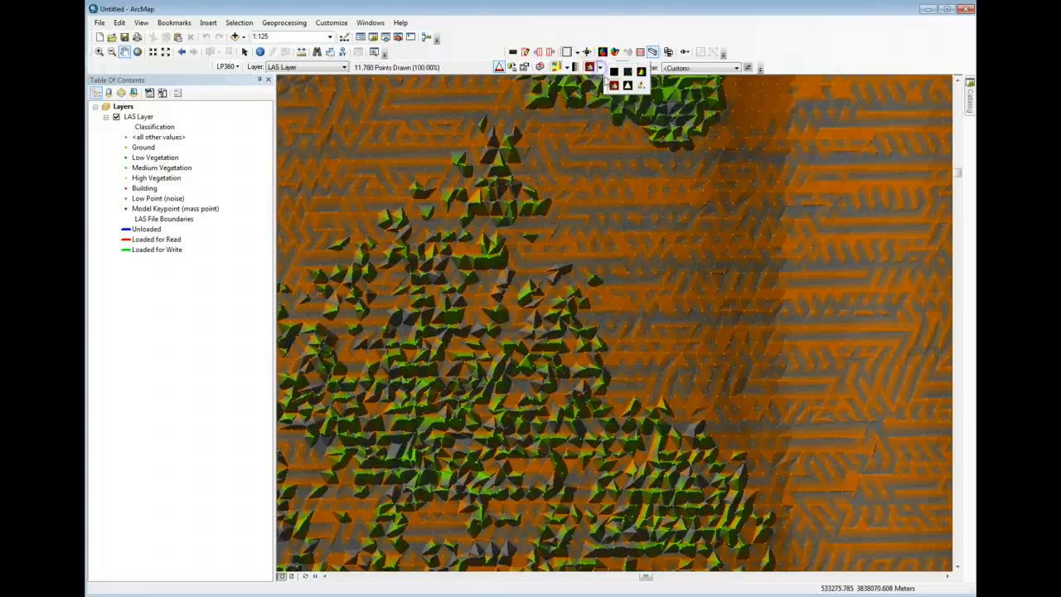
pyautogui.click(630, 83)
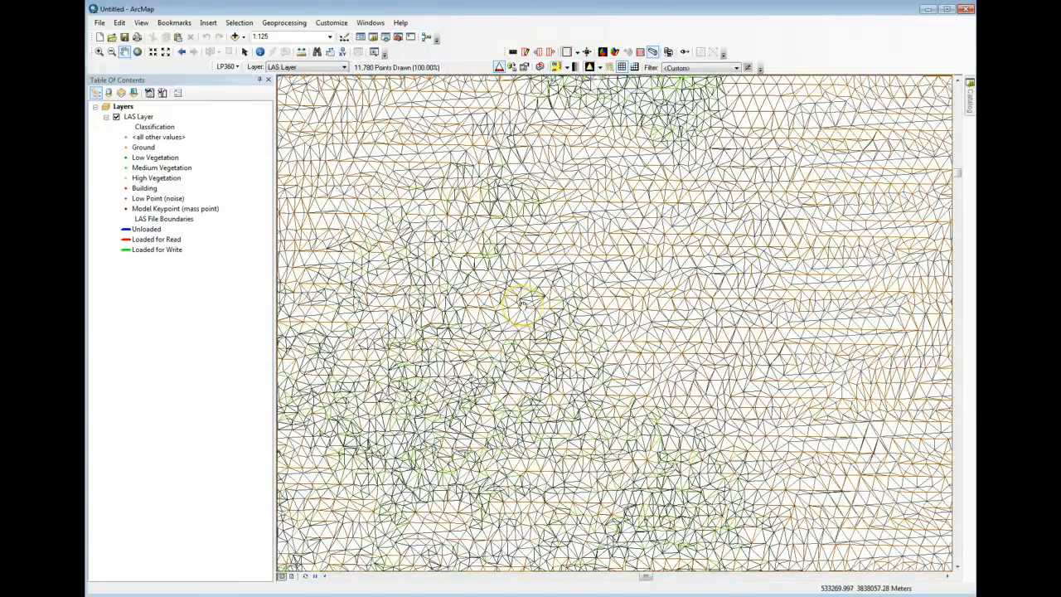
# - Switch the LAS layer's wireframe to the other triangle-edge display mode and examine the triangles at scales between 1:50 and 1:200
pyautogui.scroll(2, 522, 305)
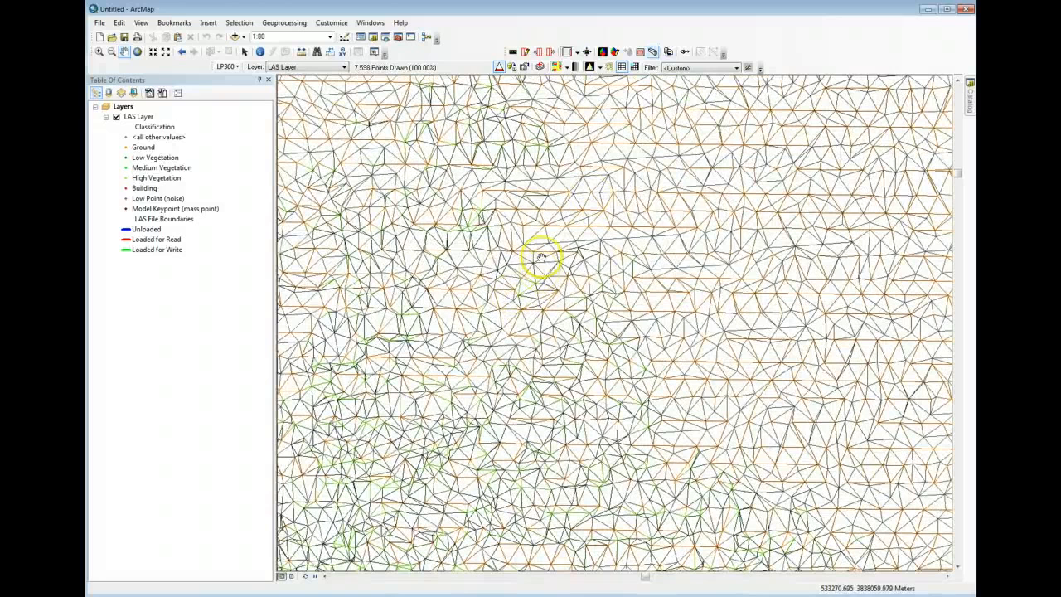
pyautogui.click(600, 66)
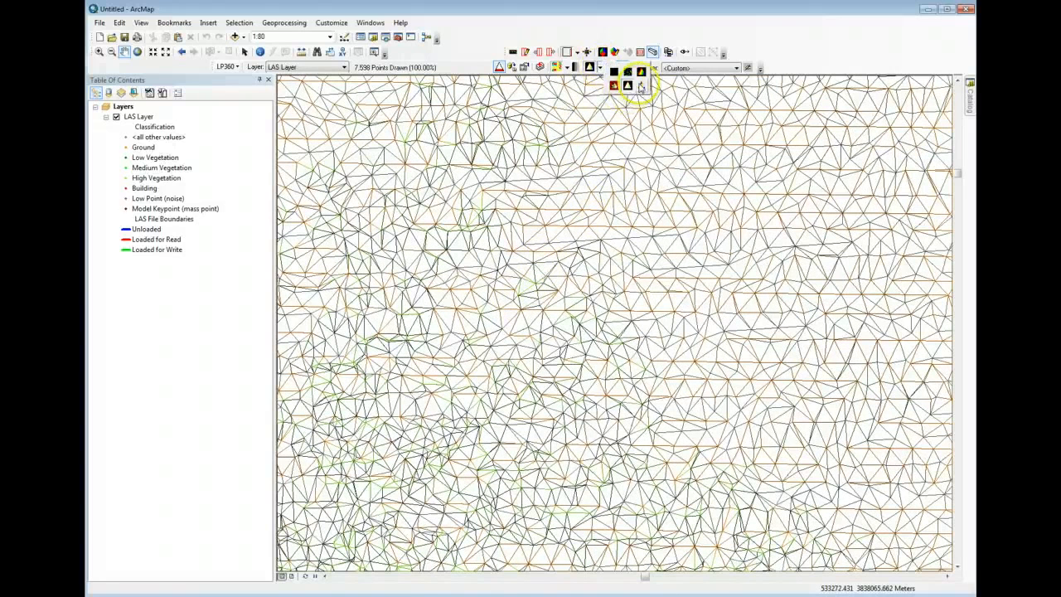
pyautogui.click(639, 85)
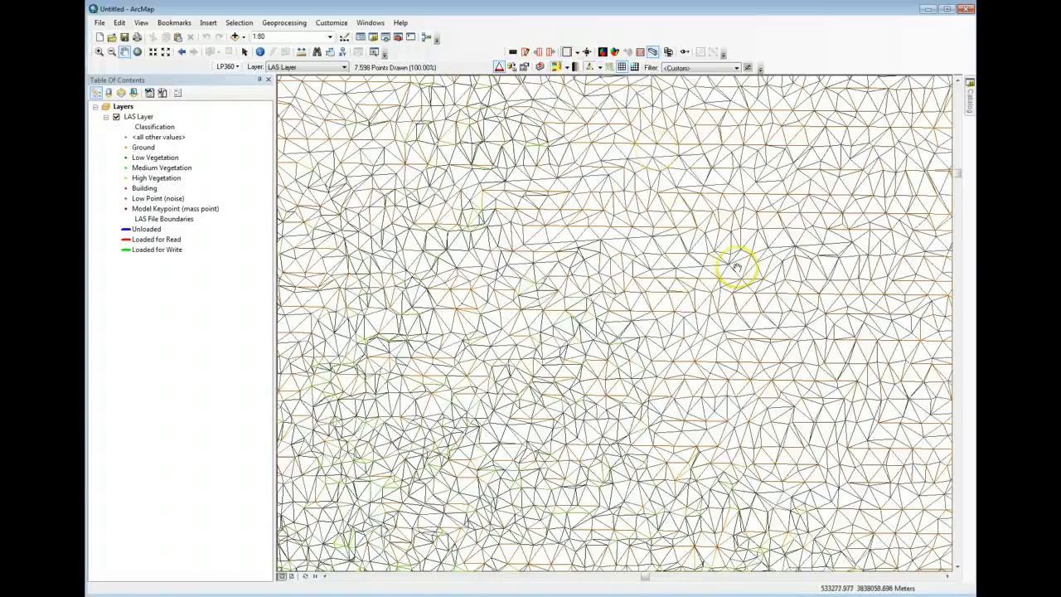
pyautogui.scroll(2, 737, 268)
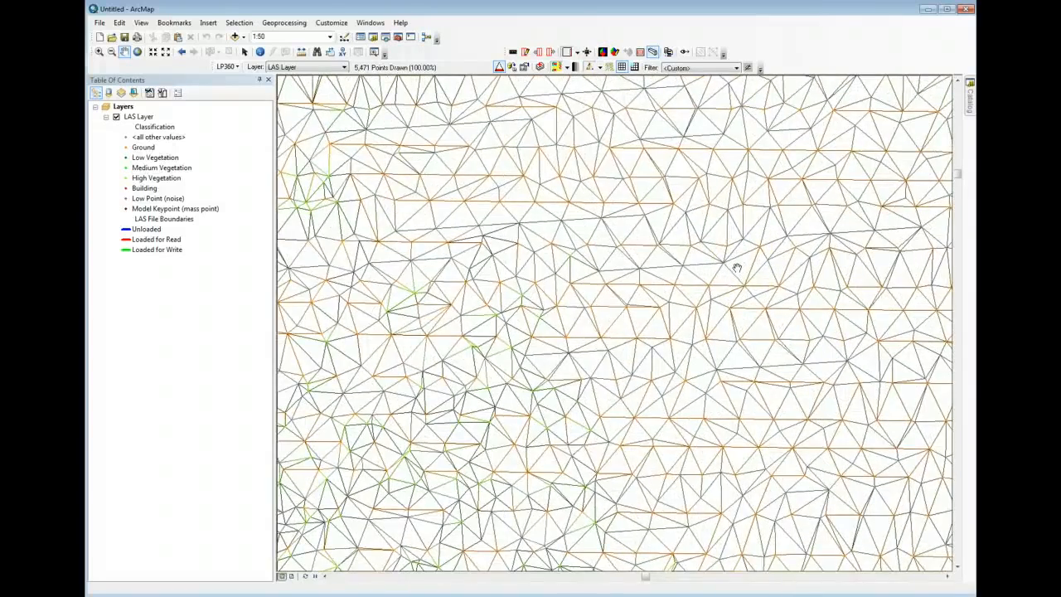
pyautogui.scroll(-2, 737, 268)
pyautogui.scroll(-2, 736, 268)
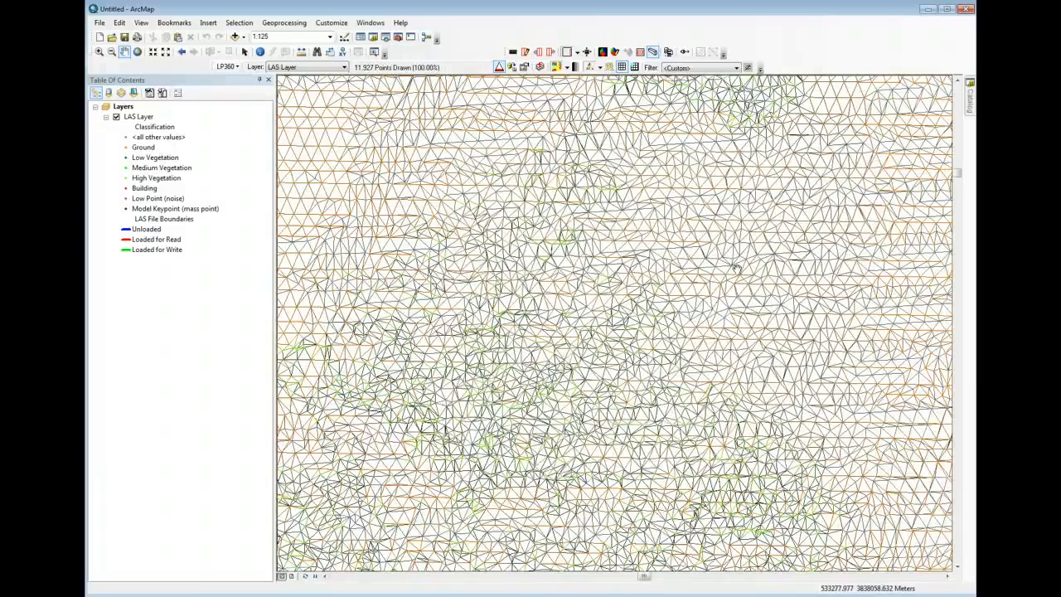
pyautogui.scroll(-1, 737, 268)
pyautogui.scroll(-1, 744, 246)
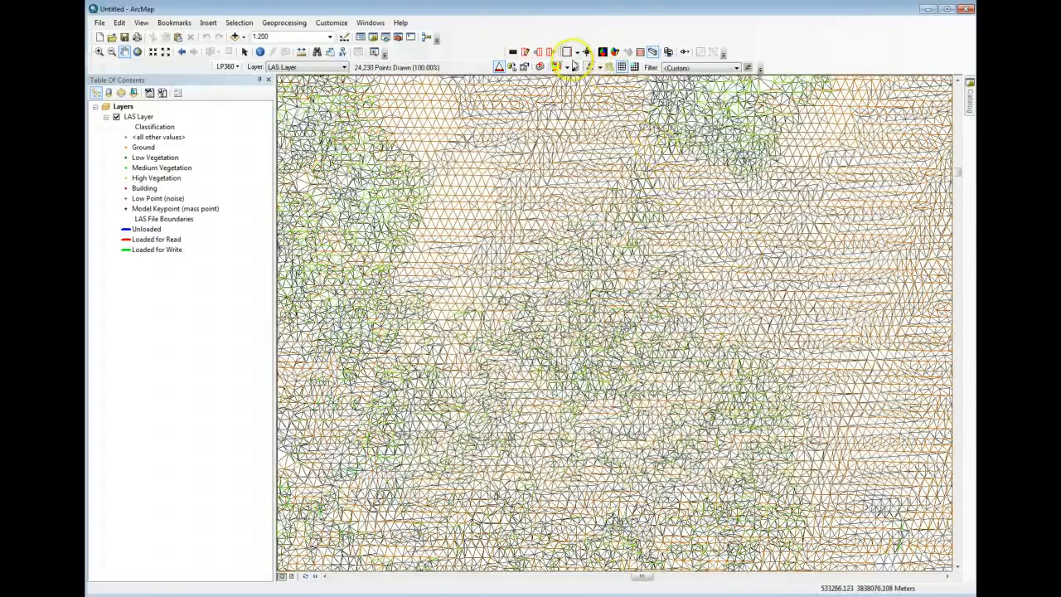
# - Draw the LAS layer as points only and view the trees, fields and buildings at 1:1,000 and 1:1,250
pyautogui.click(599, 67)
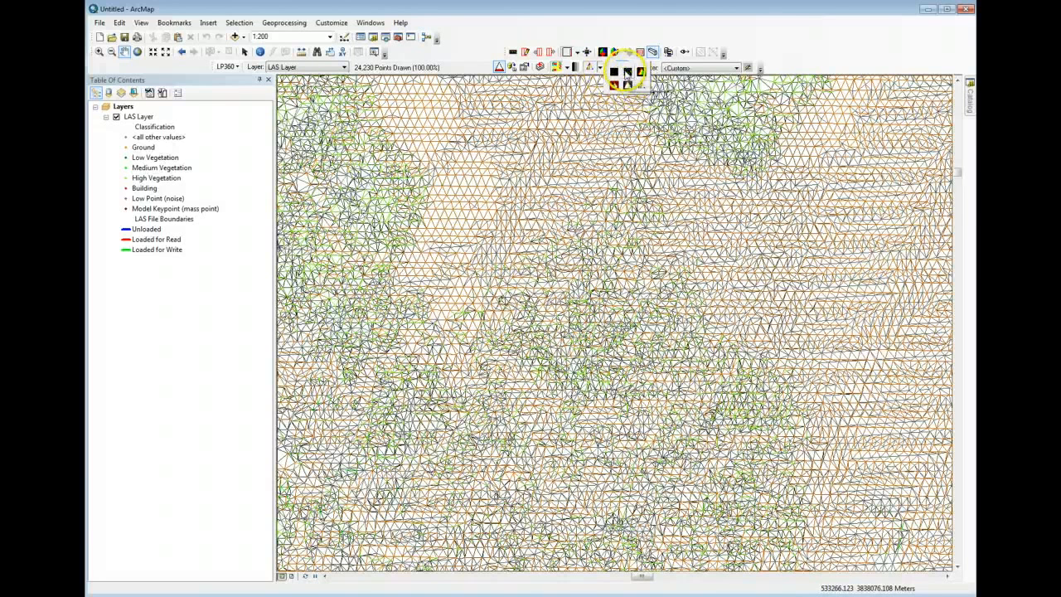
pyautogui.click(628, 73)
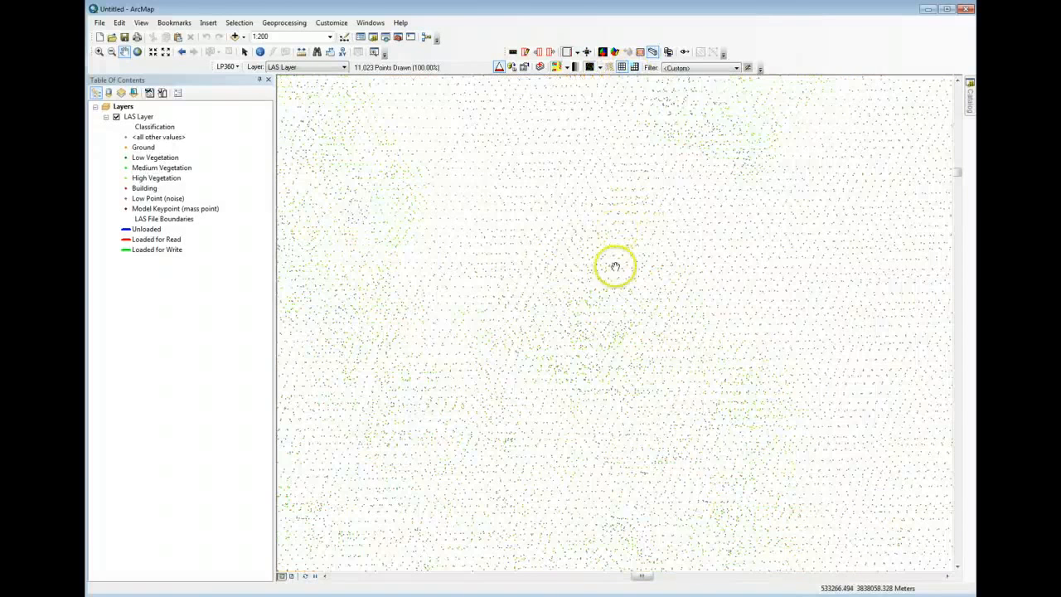
pyautogui.scroll(3, 615, 266)
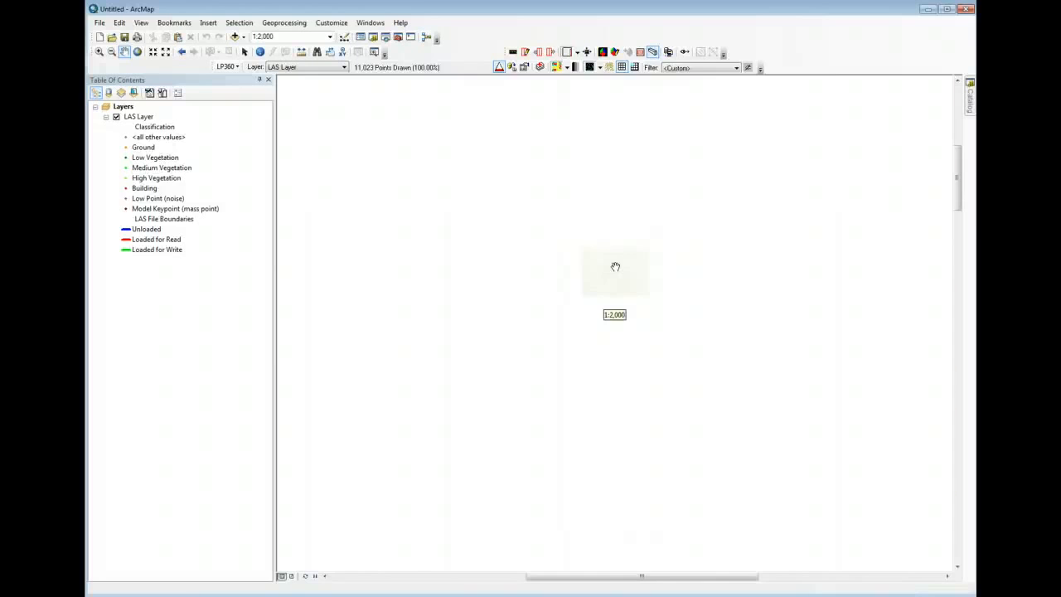
pyautogui.scroll(-2, 615, 266)
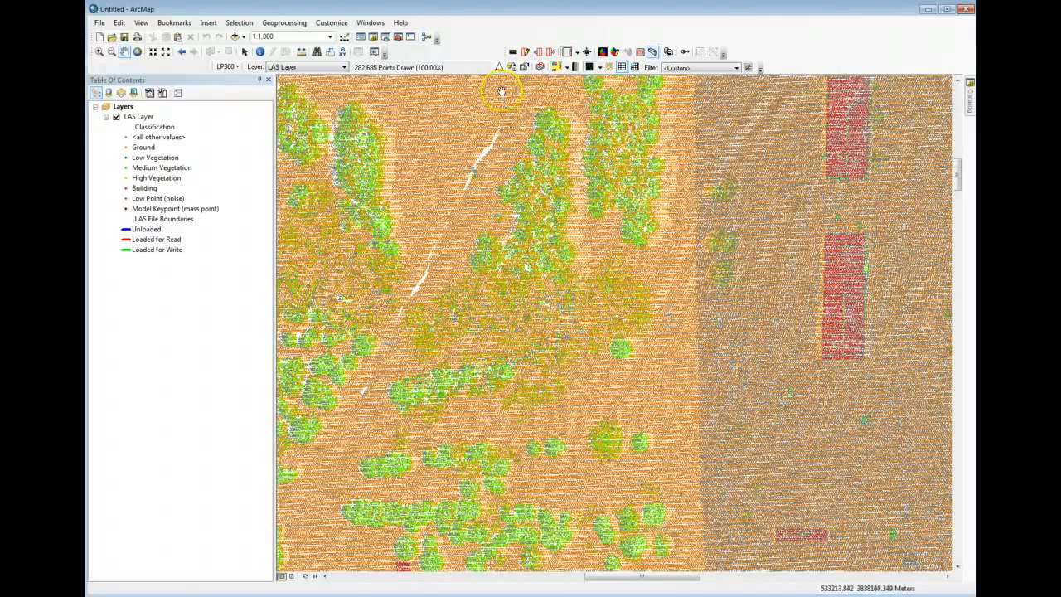
pyautogui.scroll(2, 506, 120)
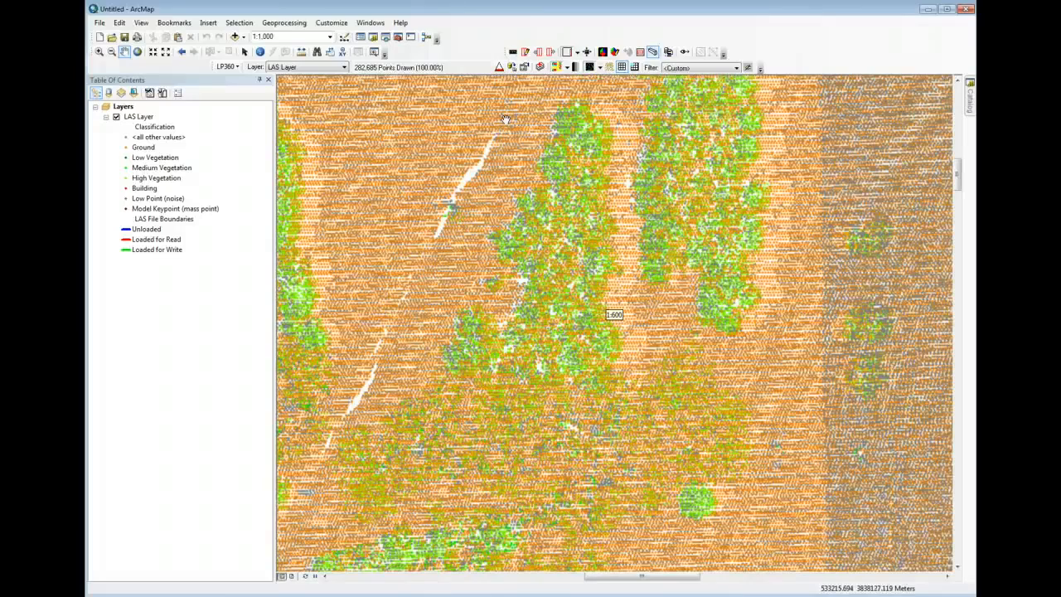
pyautogui.scroll(-2, 506, 120)
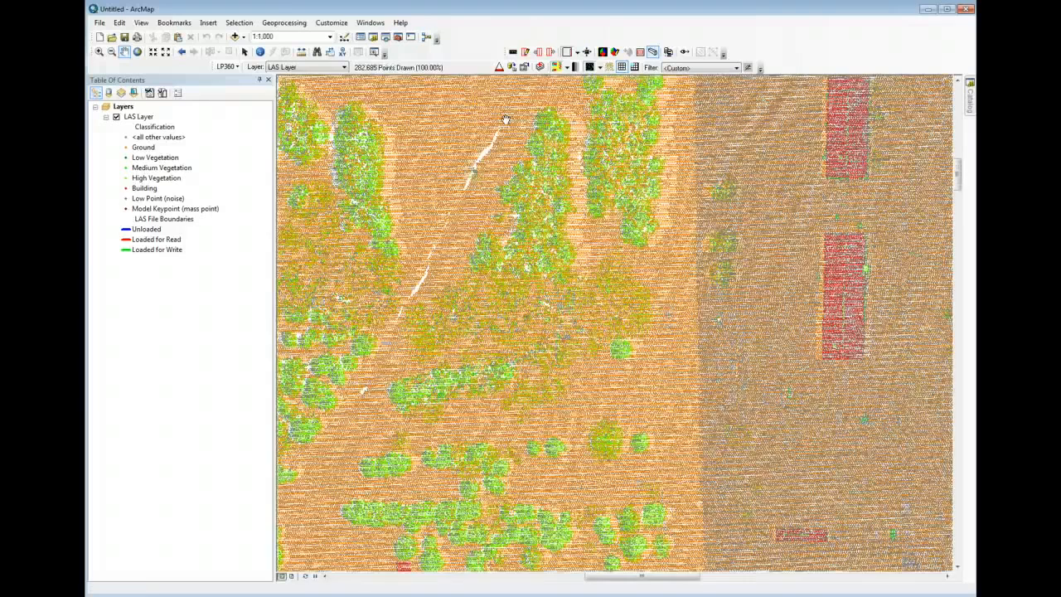
pyautogui.scroll(-1, 506, 120)
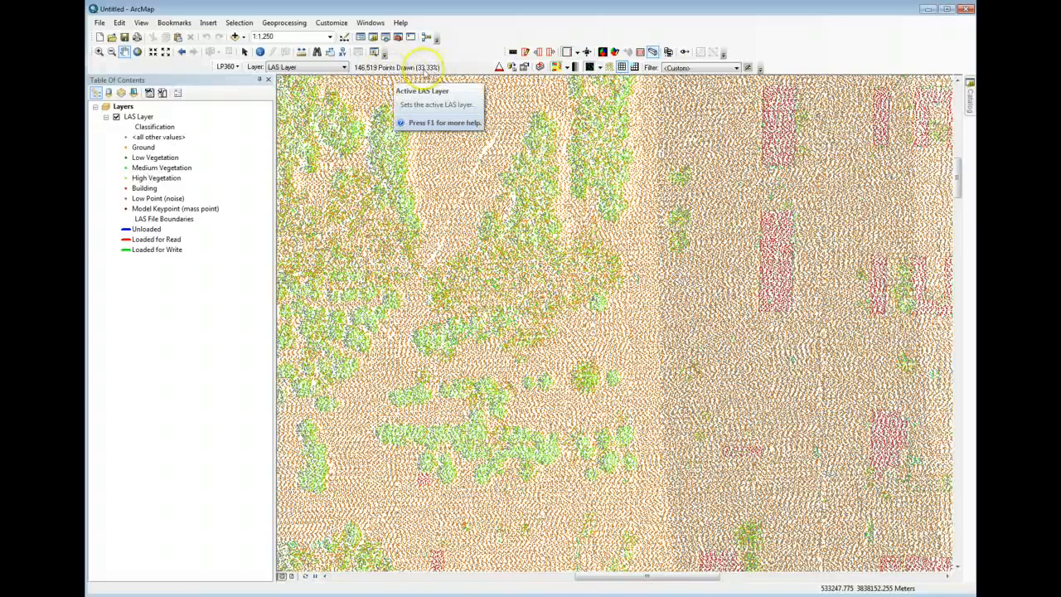
# - Draw all of the LAS layer's points at full density at 1:1,250 and return to thinned drawing
pyautogui.click(435, 73)
pyautogui.click(498, 66)
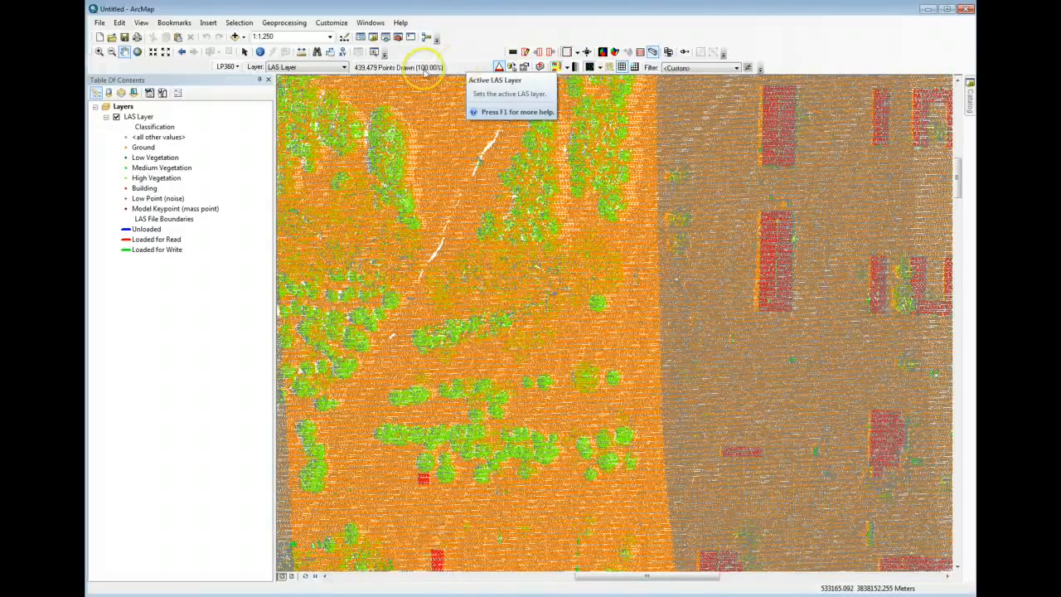
pyautogui.click(498, 68)
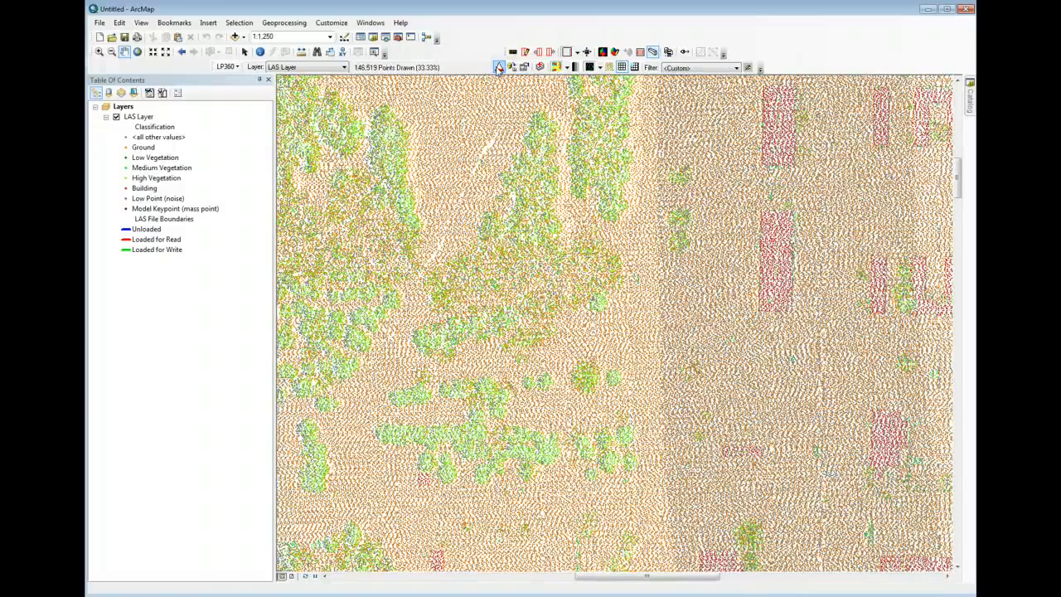
pyautogui.click(498, 68)
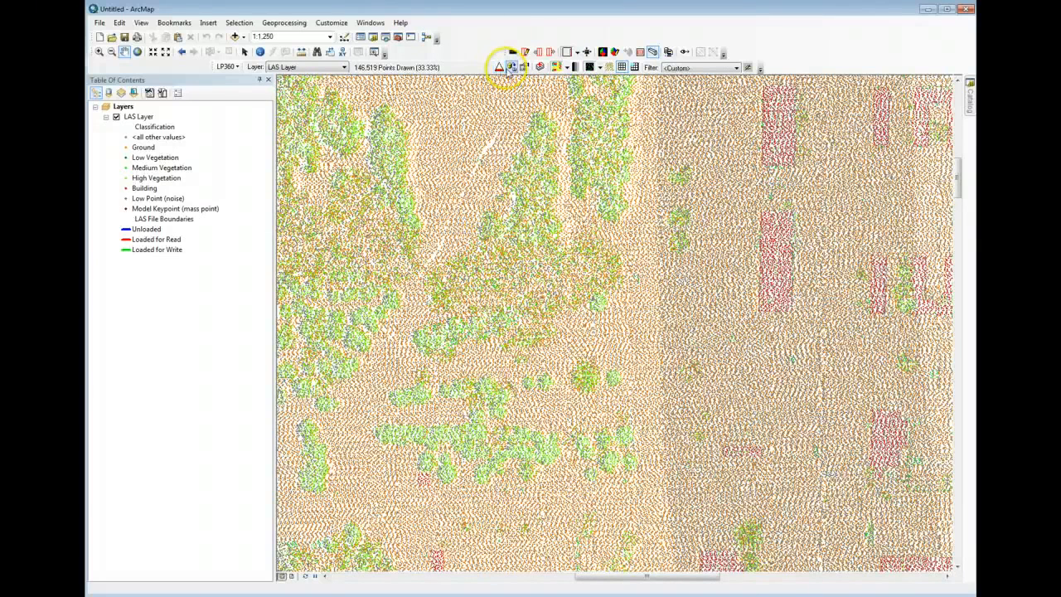
pyautogui.click(508, 68)
pyautogui.click(566, 123)
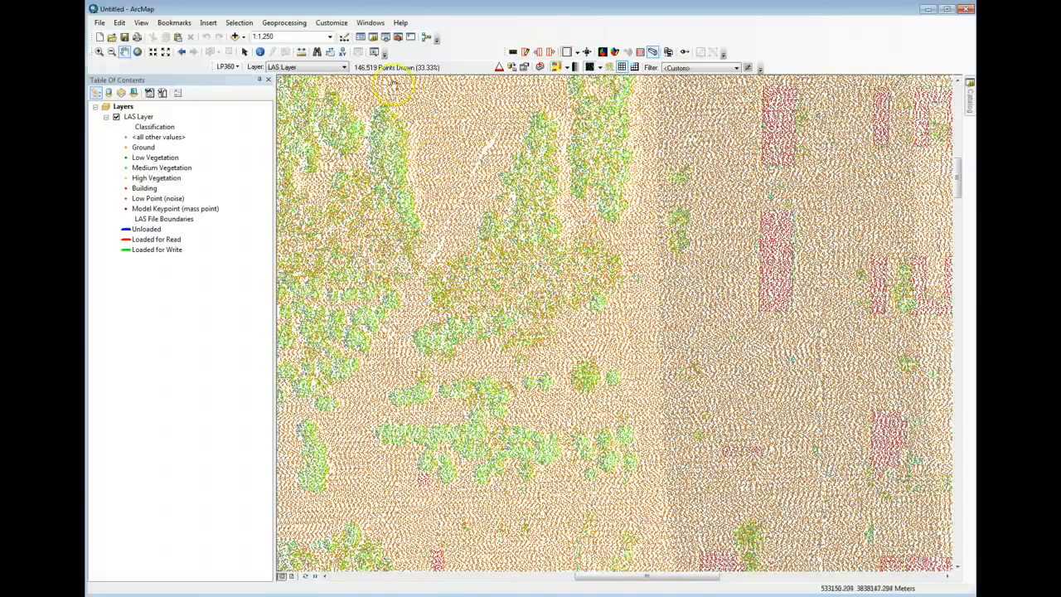
# - Display contours over the LAS layer, examine them at 1:400, and turn the contours off again
pyautogui.click(610, 68)
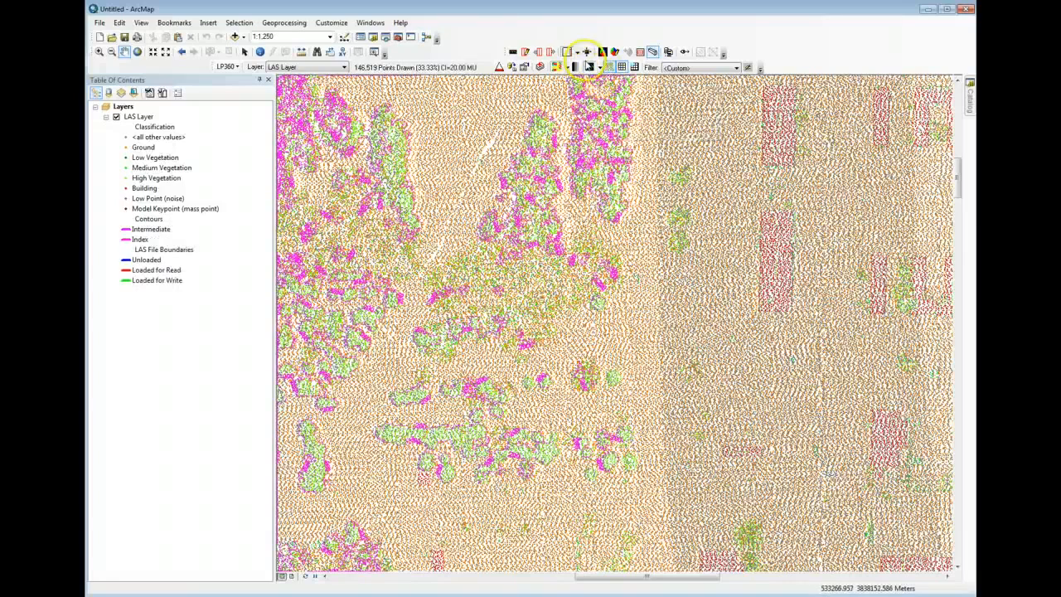
pyautogui.scroll(3, 596, 189)
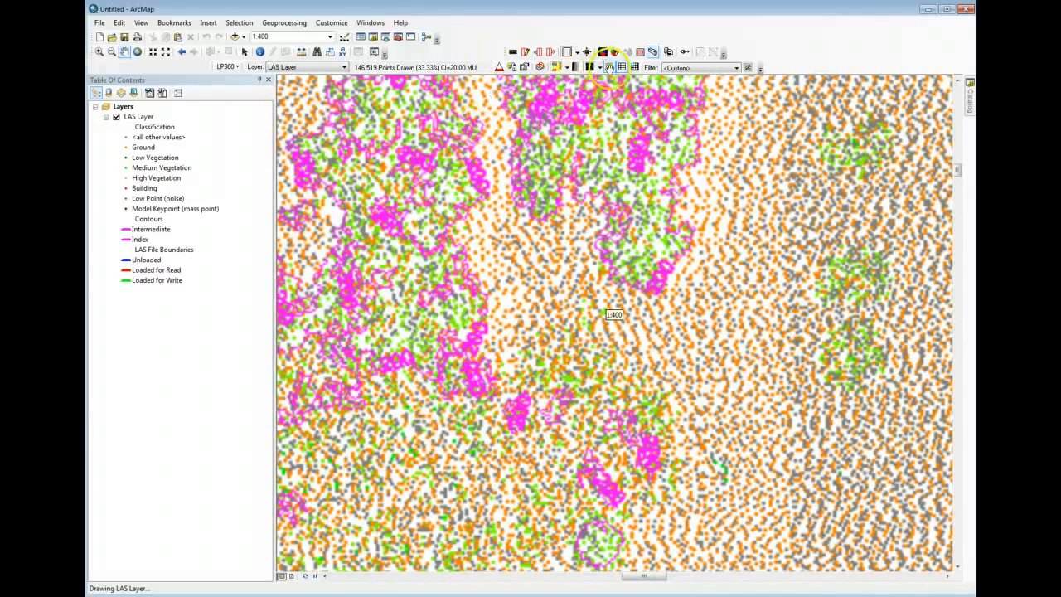
pyautogui.click(609, 67)
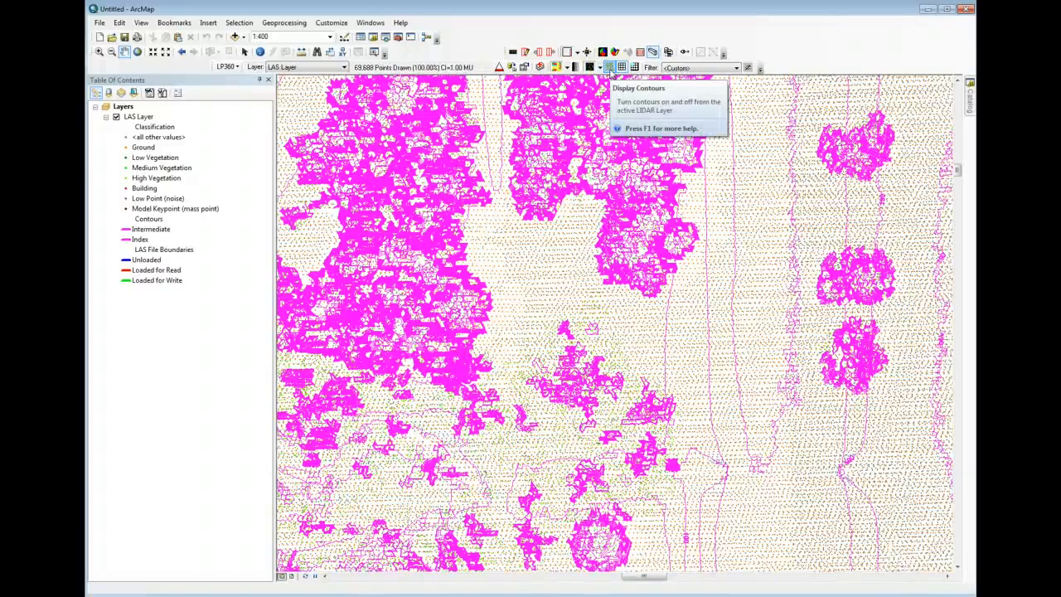
pyautogui.click(609, 68)
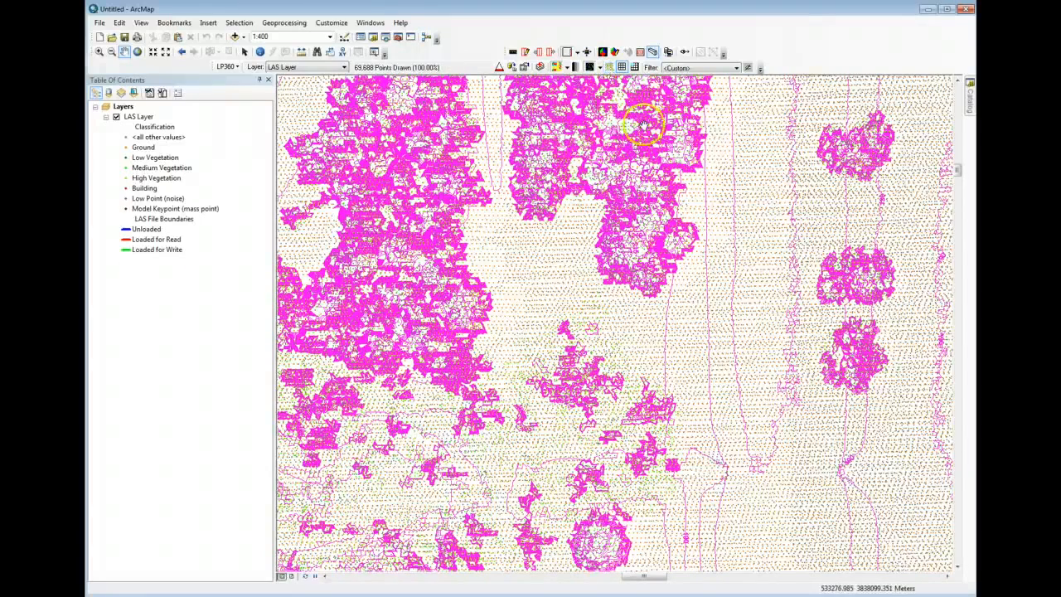
pyautogui.scroll(5, 611, 181)
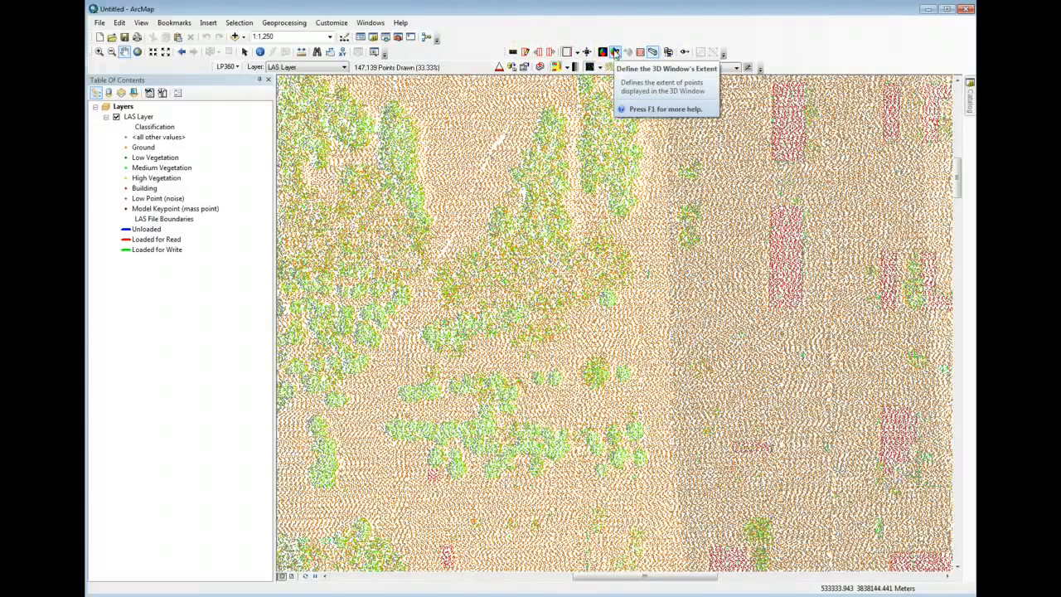
# - Define the 3D window's extent across most of the visible trees and buildings, and bring the 3D Viewer fully into view
pyautogui.click(614, 52)
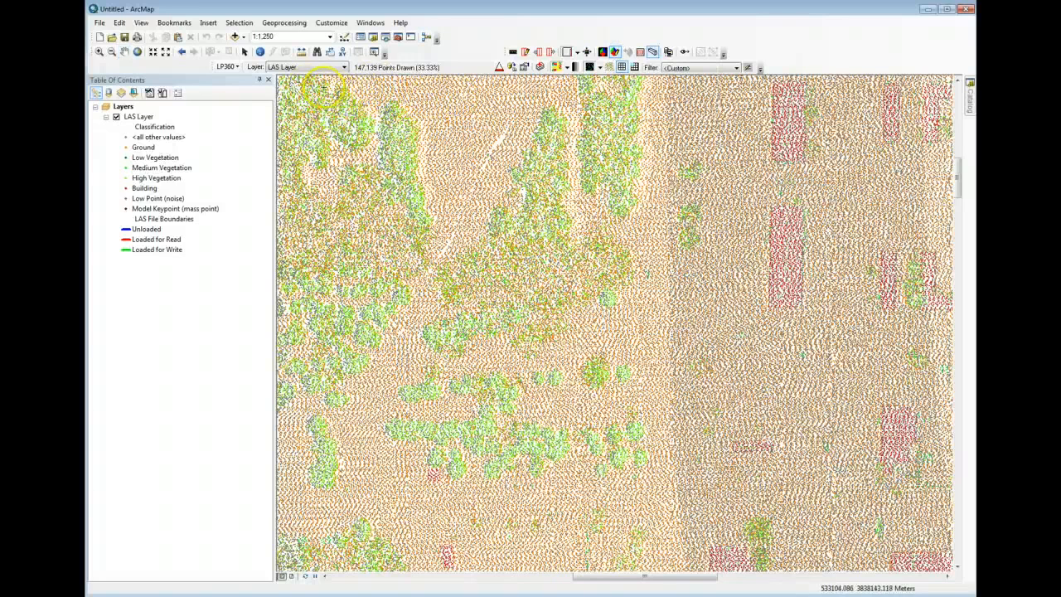
pyautogui.moveTo(332, 100); pyautogui.dragTo(917, 560)
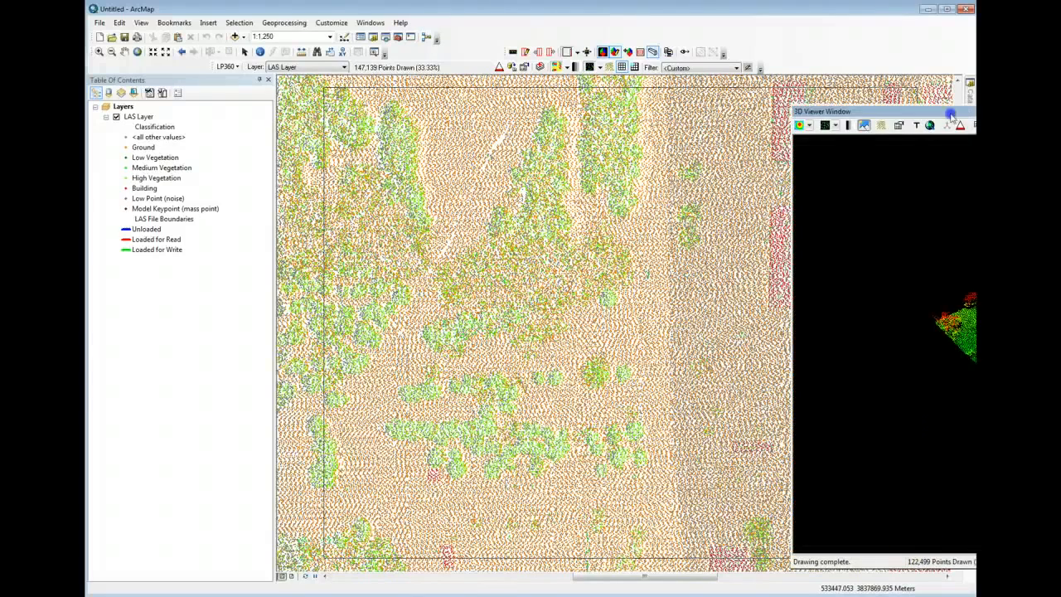
pyautogui.moveTo(951, 113); pyautogui.dragTo(446, 100)
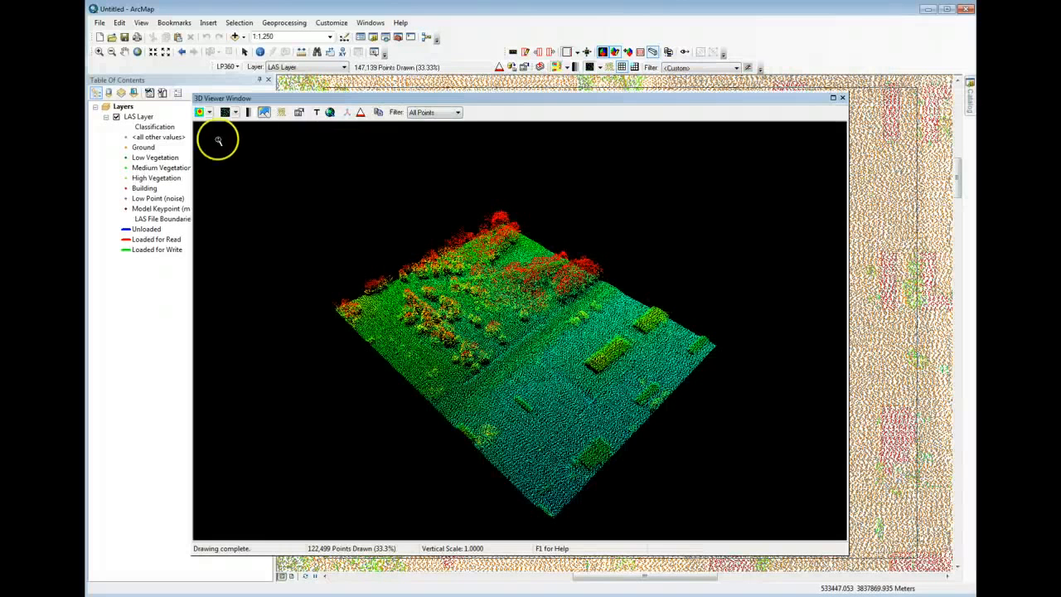
# - Color the 3D Viewer's points by classification and try intensity shading on and off
pyautogui.click(200, 112)
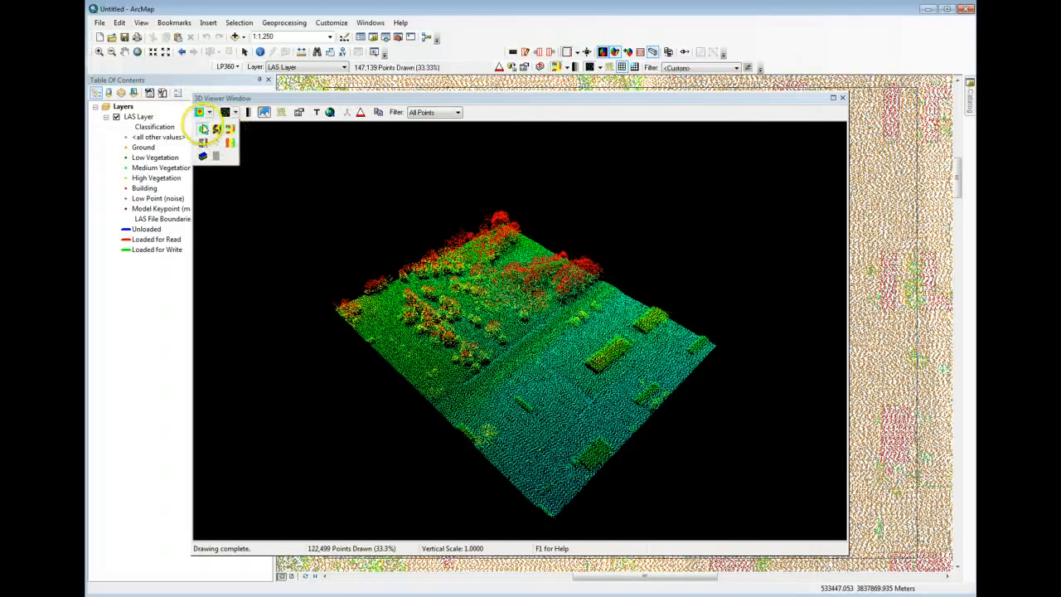
pyautogui.click(230, 130)
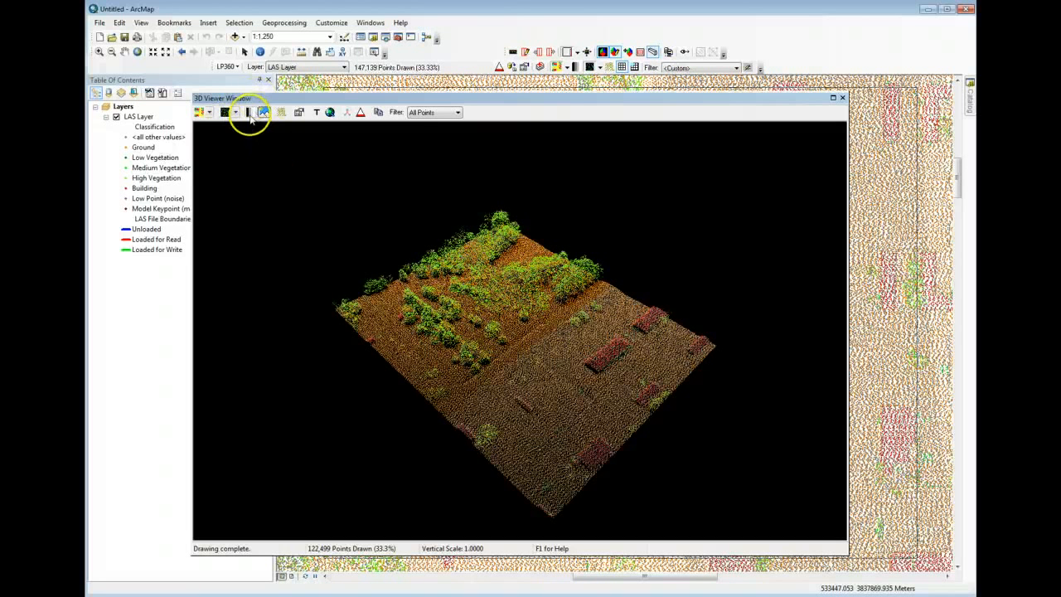
pyautogui.click(250, 115)
pyautogui.click(251, 115)
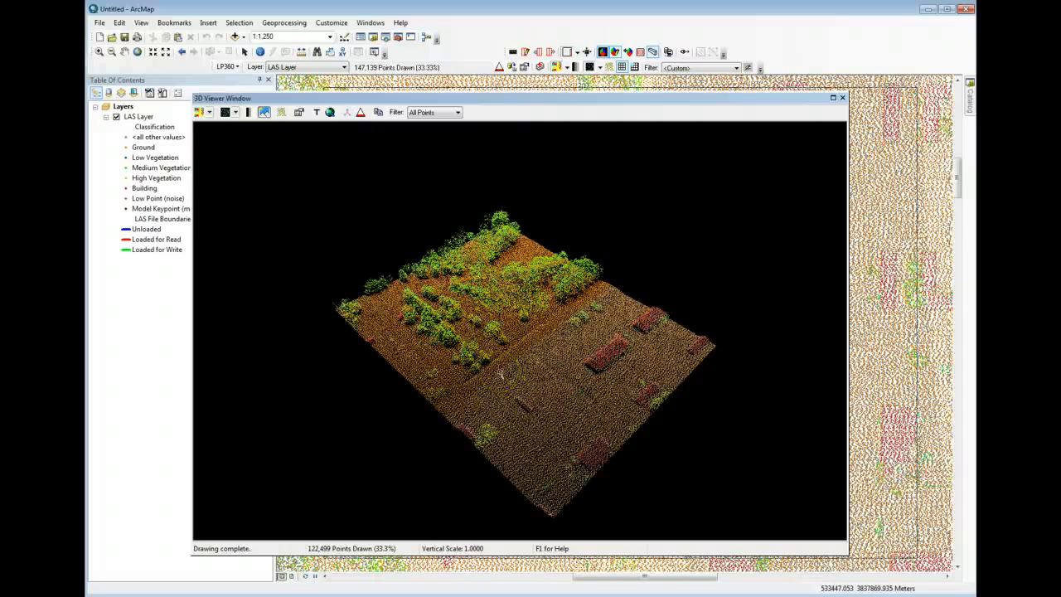
# - Orbit and zoom the 3D point cloud to examine the trees and buildings up close
pyautogui.moveTo(499, 373); pyautogui.dragTo(537, 338)
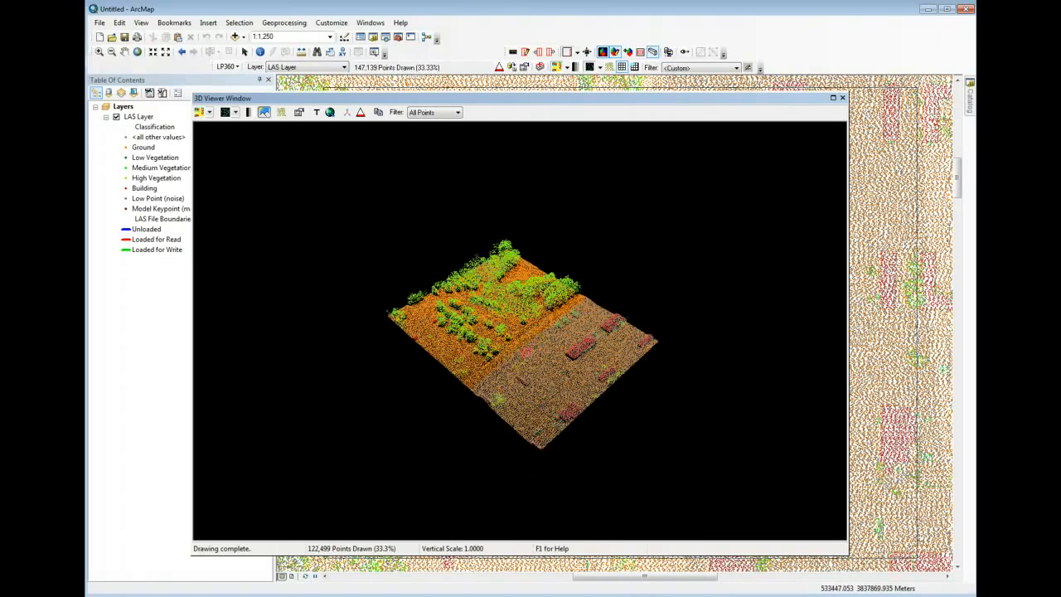
pyautogui.moveTo(527, 352)
pyautogui.mouseDown()
pyautogui.moveTo(525, 378)
pyautogui.moveTo(504, 368)
pyautogui.moveTo(509, 332)
pyautogui.moveTo(540, 329)
pyautogui.moveTo(528, 374)
pyautogui.moveTo(511, 341)
pyautogui.moveTo(518, 347)
pyautogui.mouseUp()
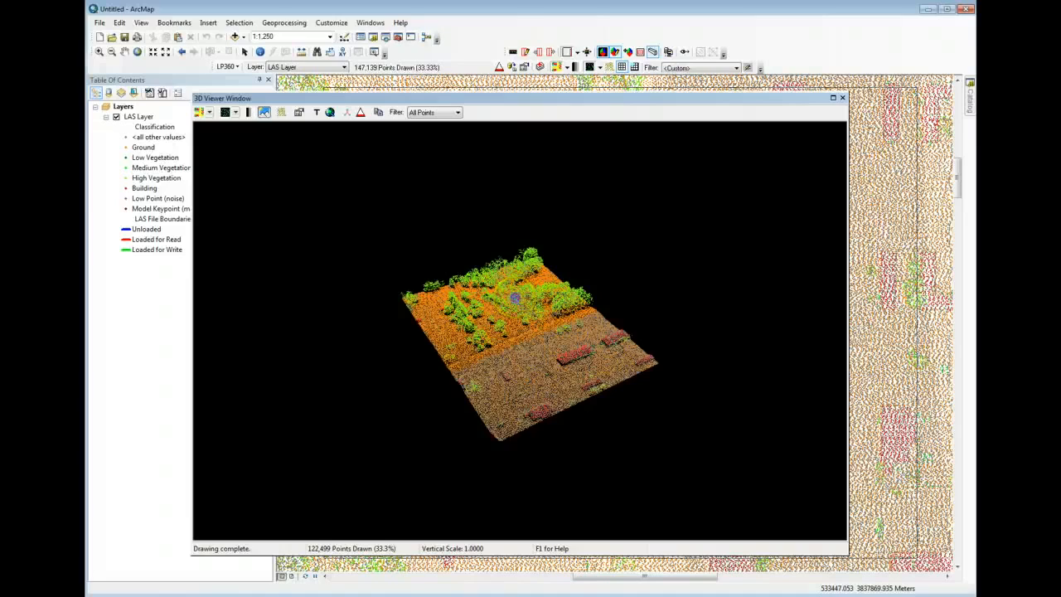
pyautogui.moveTo(515, 296); pyautogui.dragTo(528, 336)
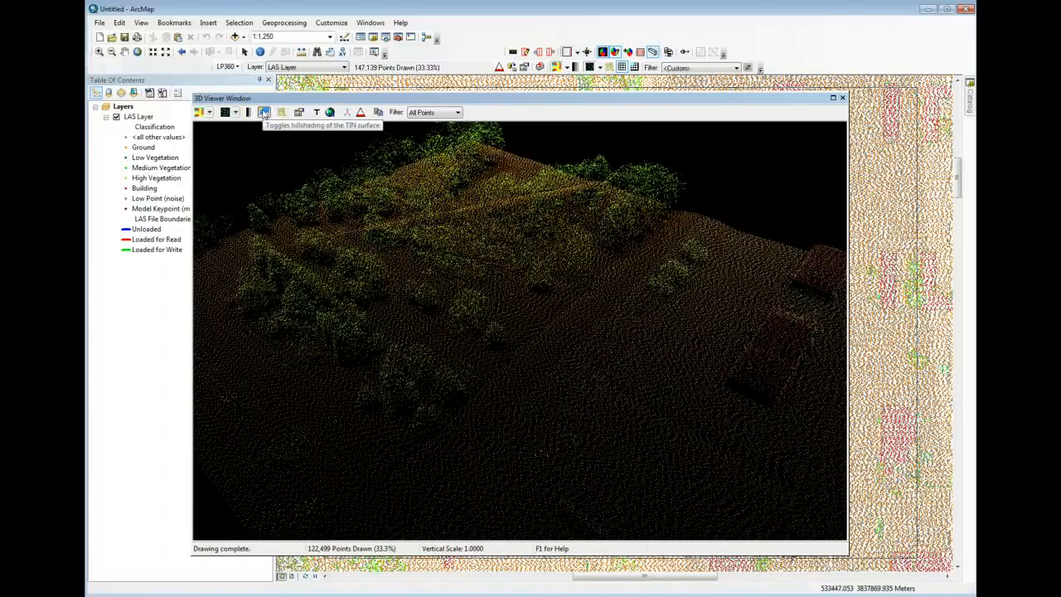
# - Turn off hillshading in the 3D Viewer and draw the points as a TIN surface
pyautogui.click(264, 114)
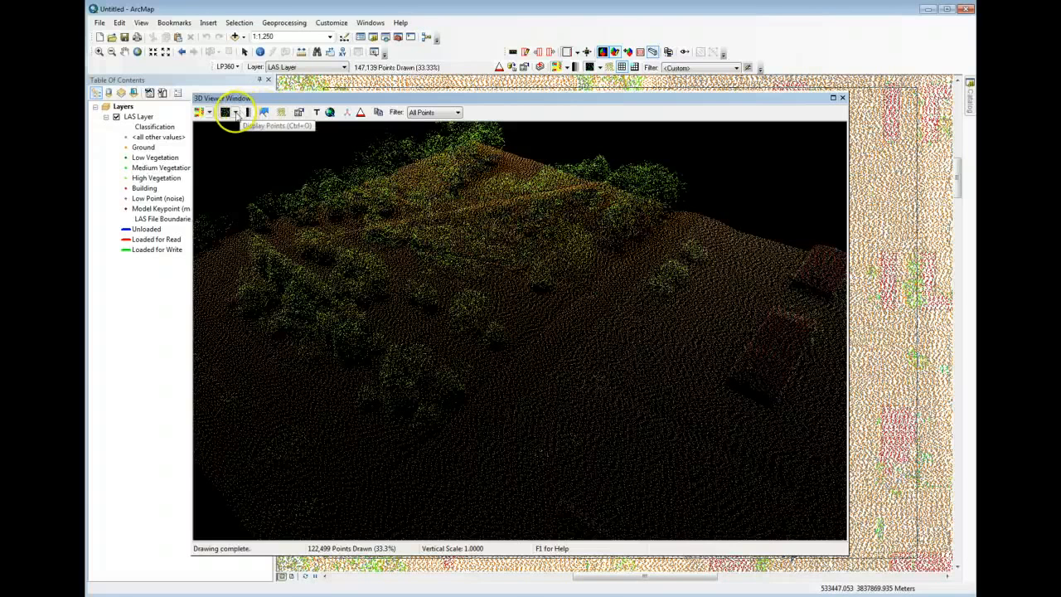
pyautogui.click(236, 113)
pyautogui.click(256, 128)
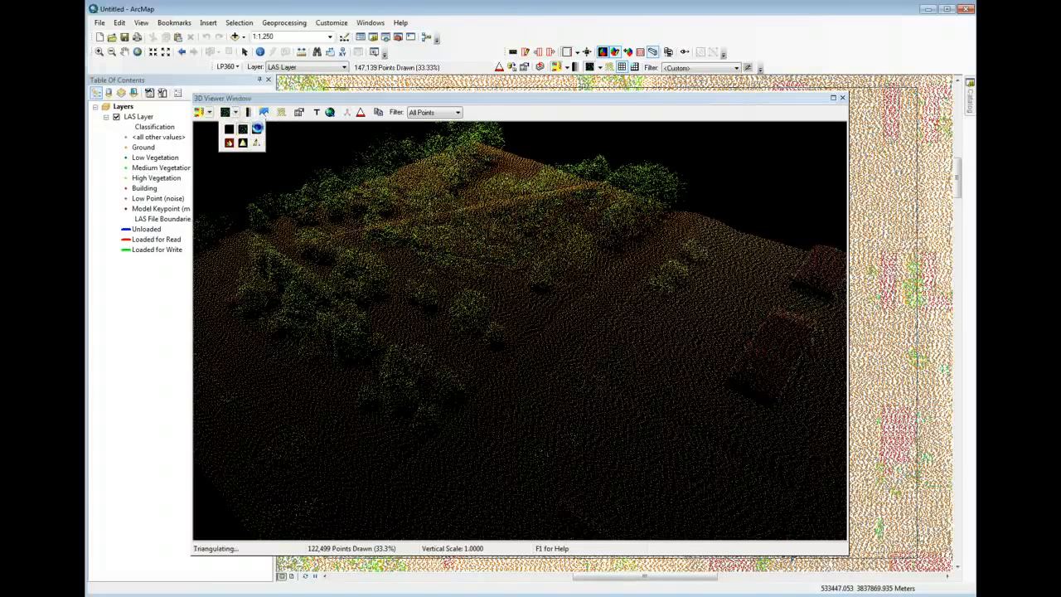
# - Compare the 3D TIN surface with and without hillshading, leave hillshading off, and display contours on the surface
pyautogui.click(265, 113)
pyautogui.click(266, 113)
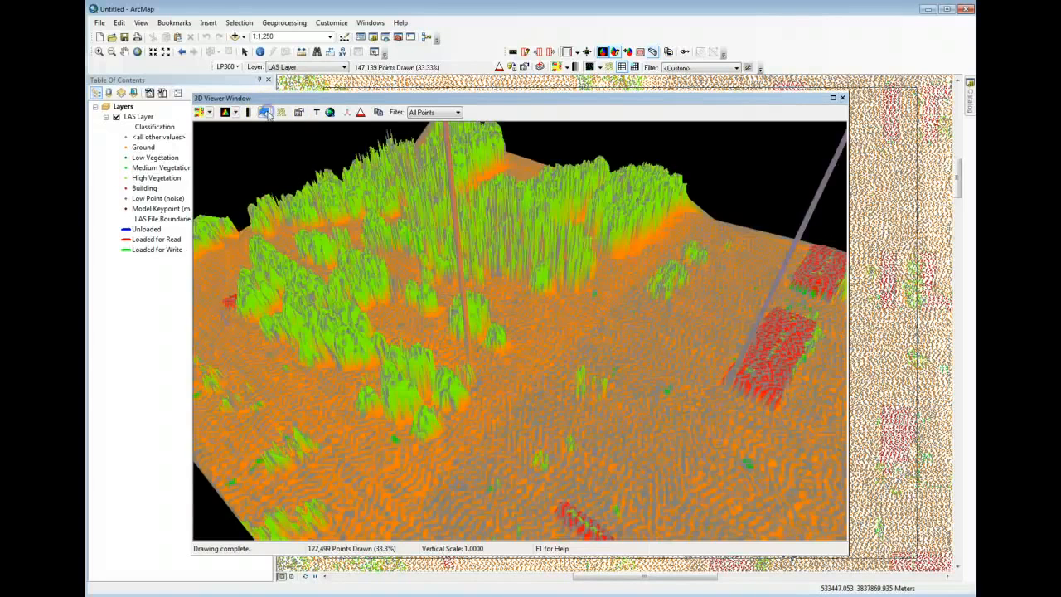
pyautogui.click(266, 113)
pyautogui.click(265, 113)
pyautogui.click(265, 113)
pyautogui.click(265, 113)
pyautogui.click(283, 112)
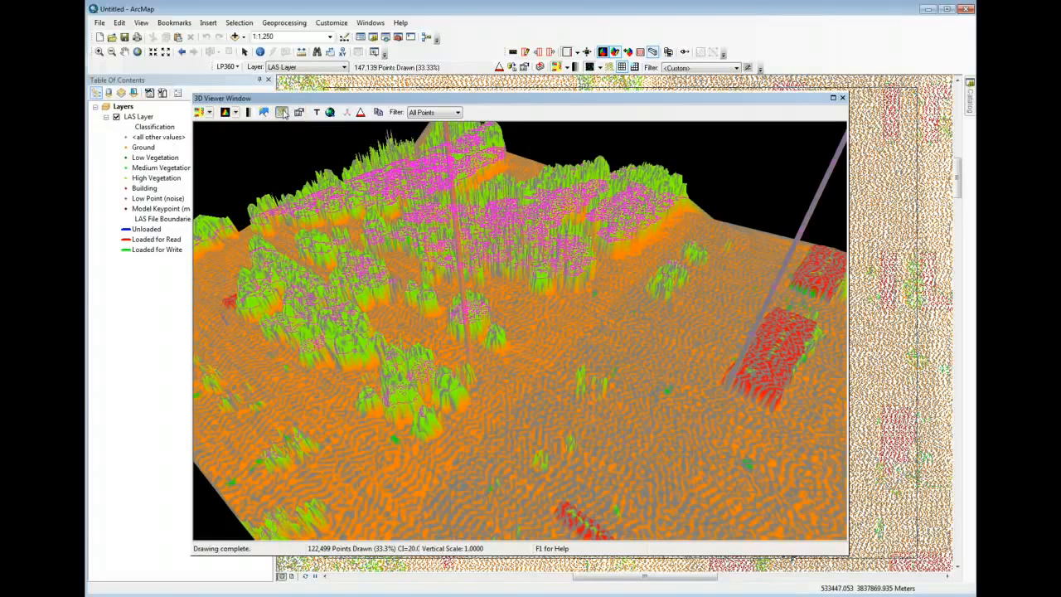
# - Turn off the contours in the 3D Viewer and close the viewer window
pyautogui.click(283, 112)
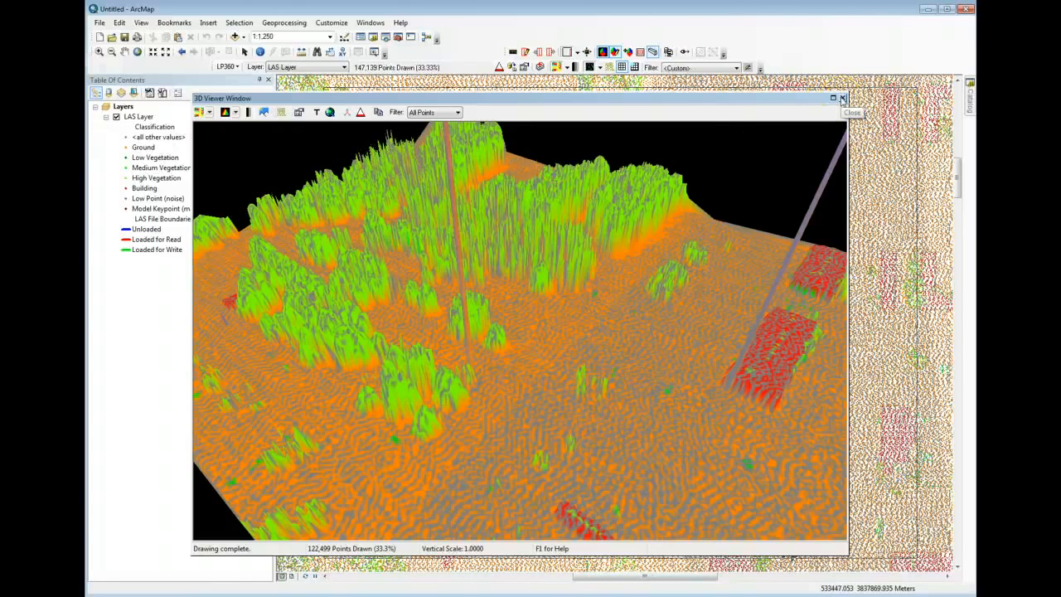
pyautogui.click(842, 97)
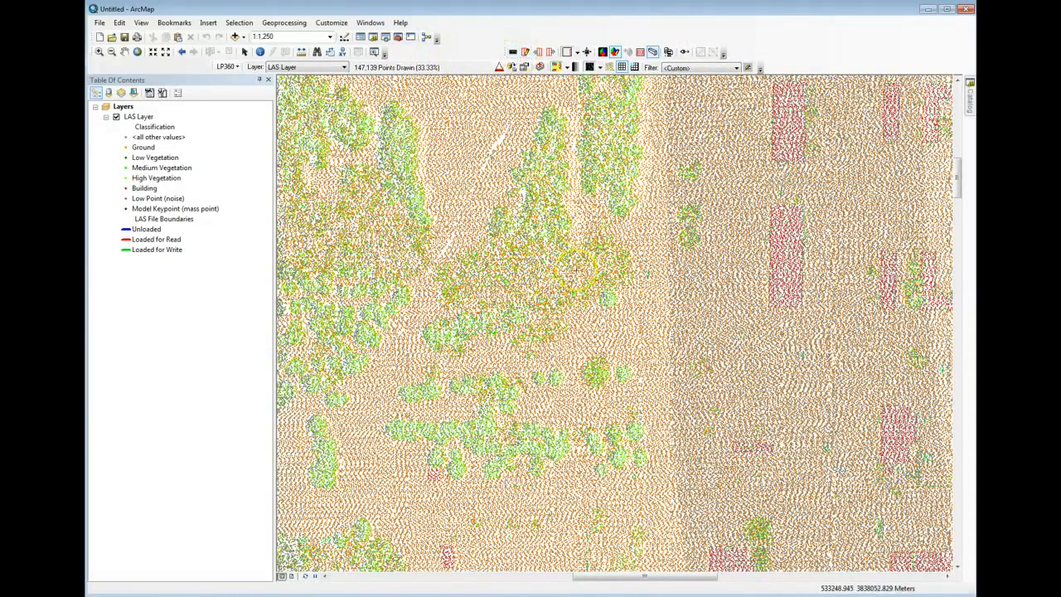
# - Draw a profile line across the LAS tile from its western edge to its eastern edge at map scale 1:6,000
pyautogui.scroll(5, 594, 316)
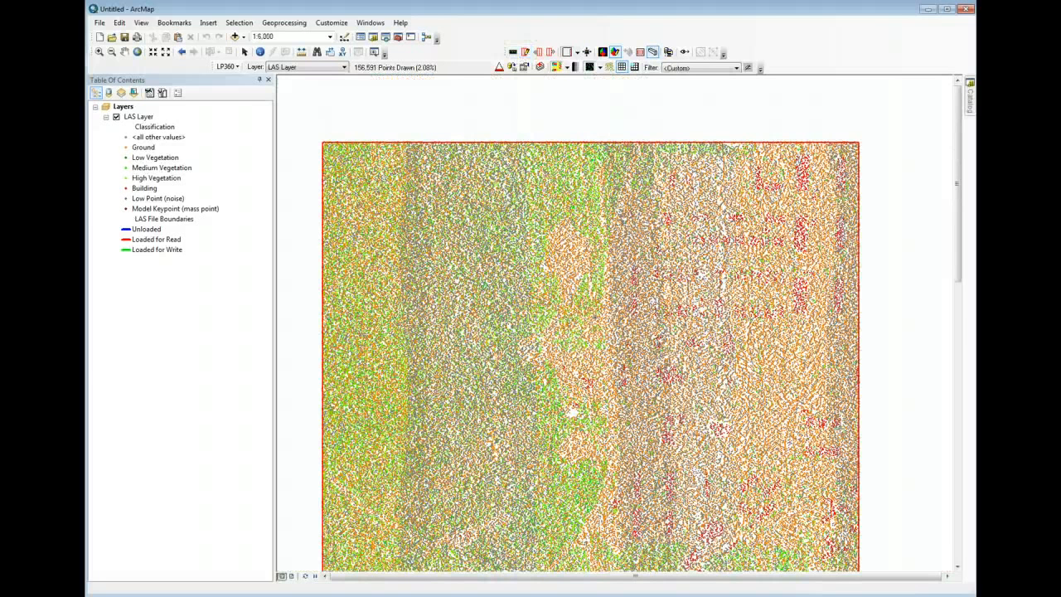
pyautogui.click(594, 317)
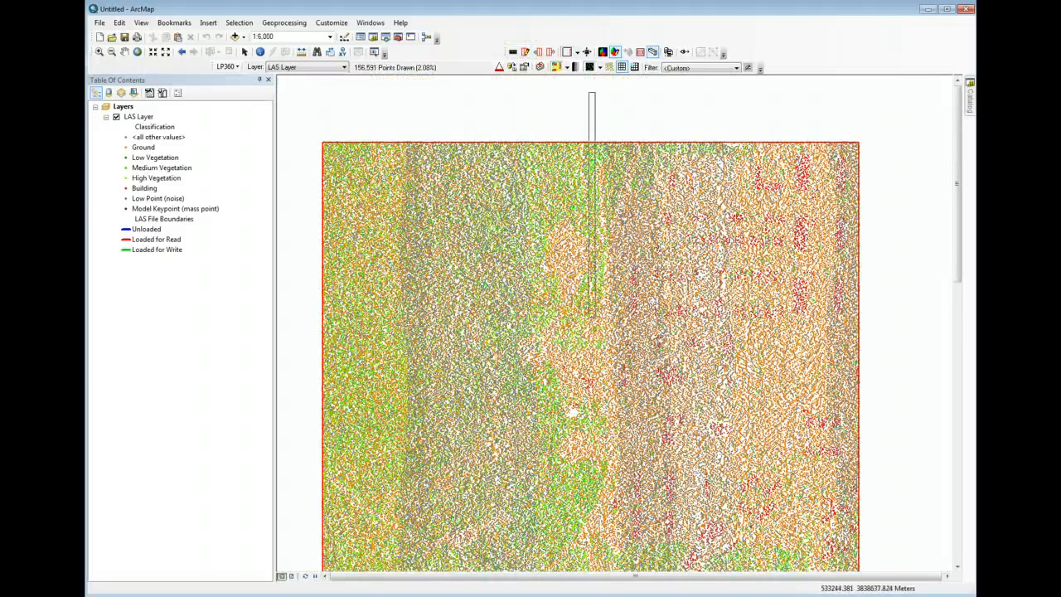
pyautogui.click(526, 52)
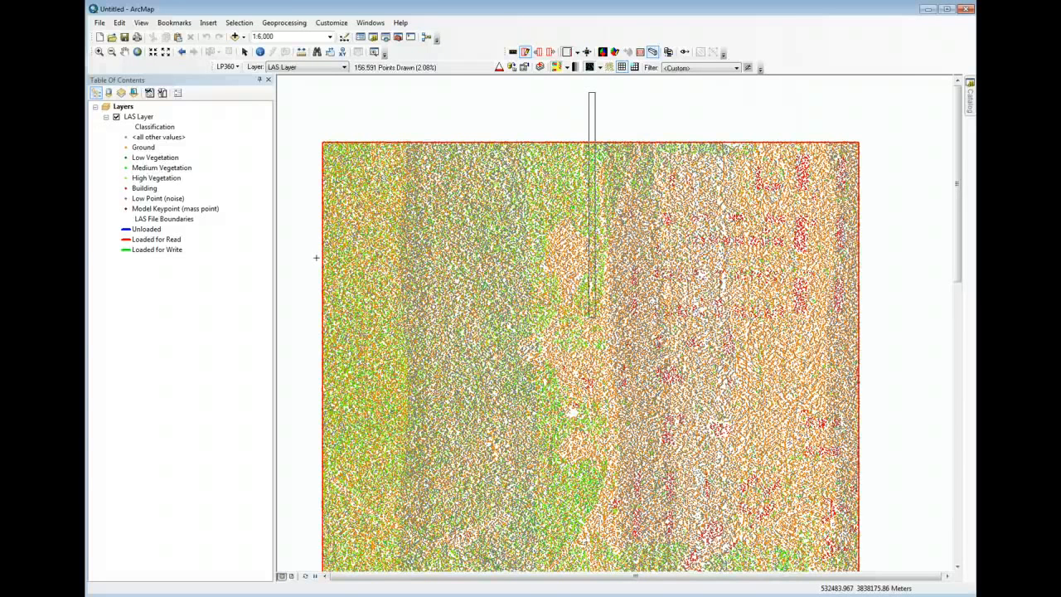
pyautogui.click(316, 257)
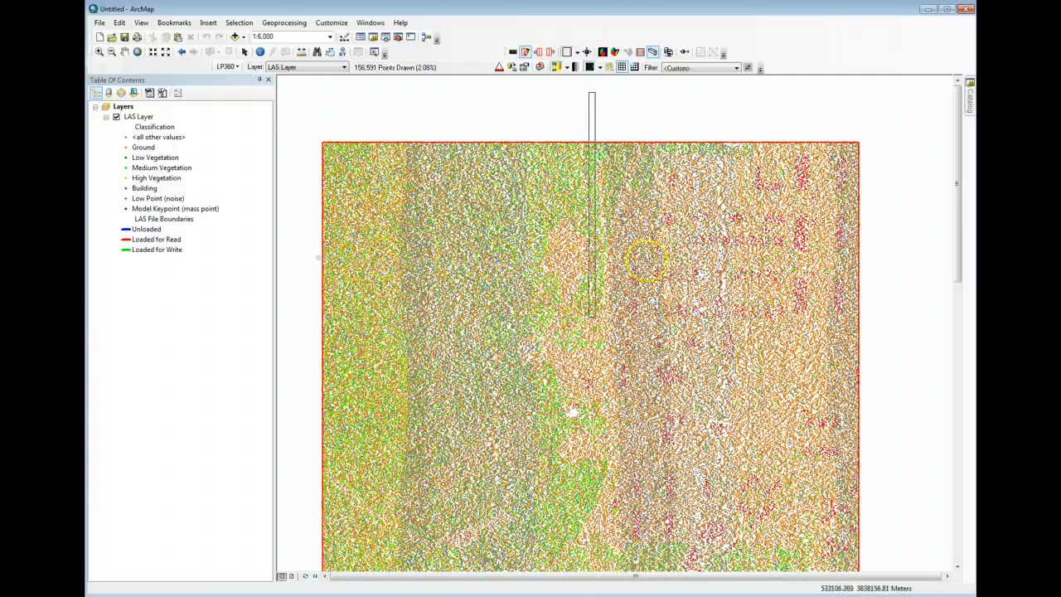
pyautogui.click(842, 248)
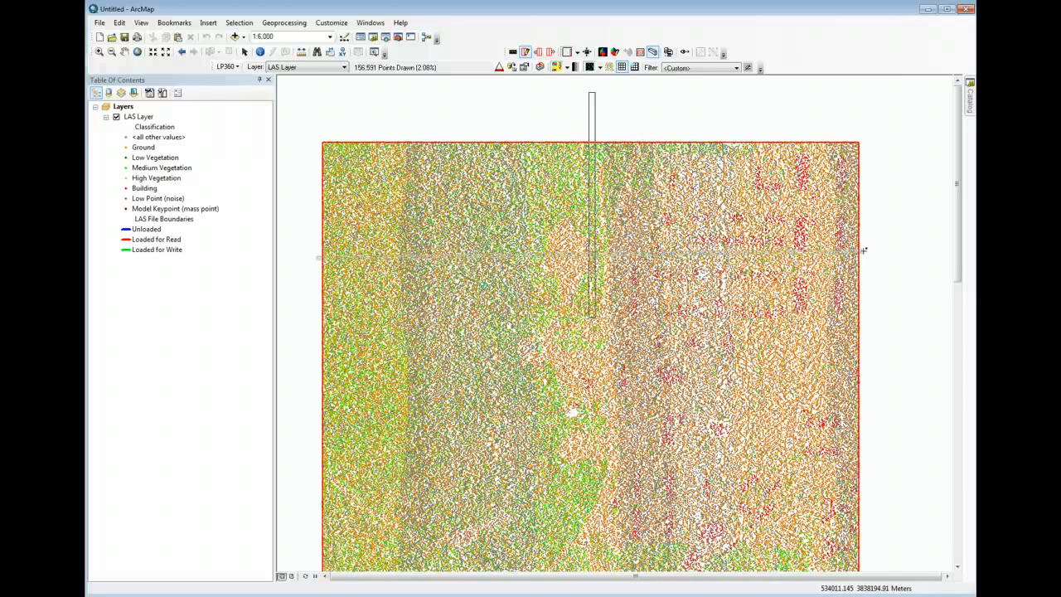
pyautogui.click(865, 257)
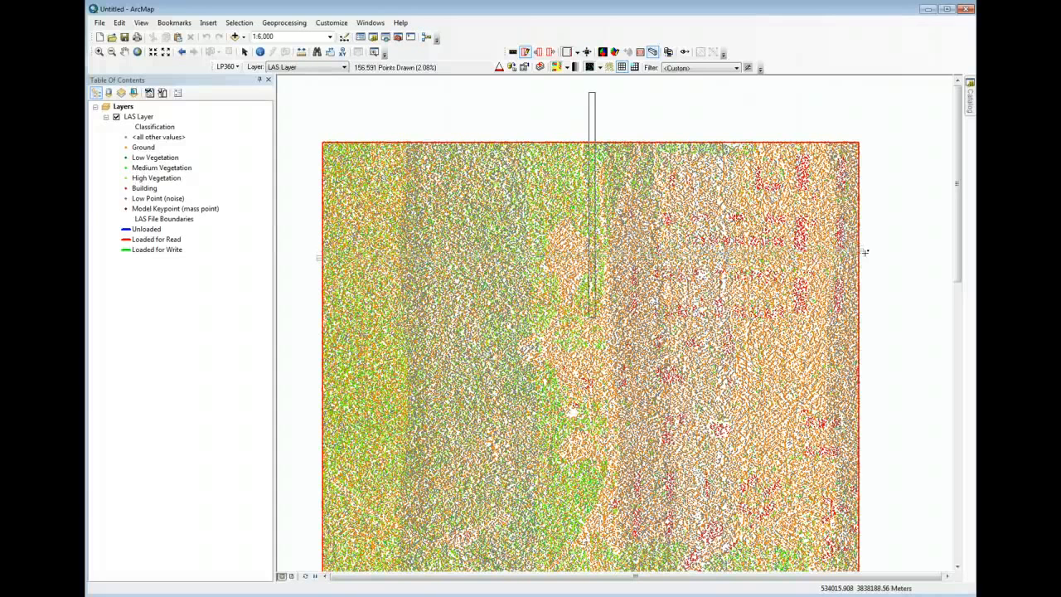
pyautogui.click(864, 251)
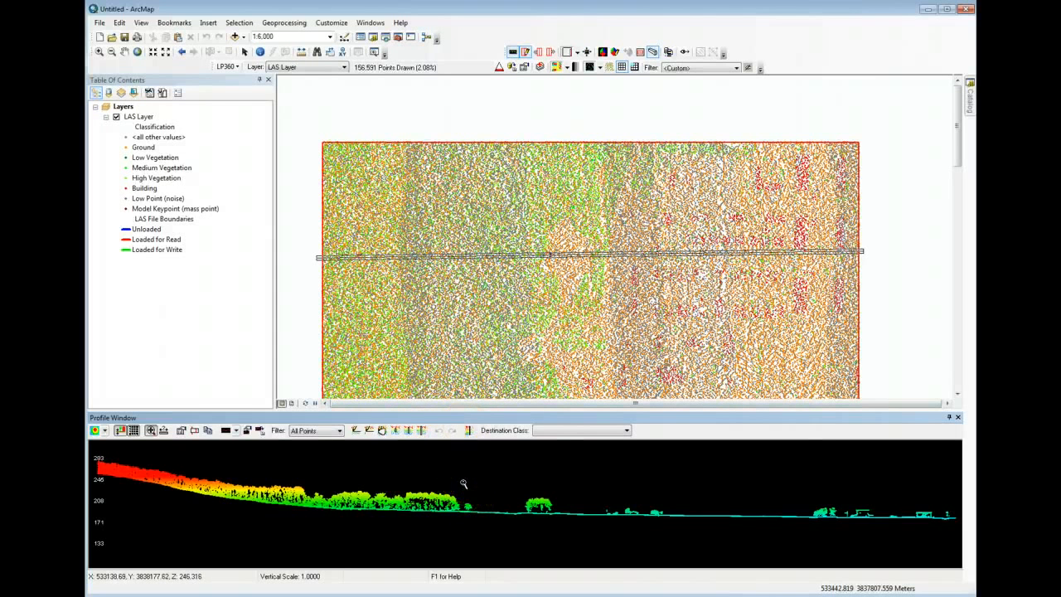
# - Try the repeating elevation color bands on the profile points, and finish with coloring by classification
pyautogui.click(105, 431)
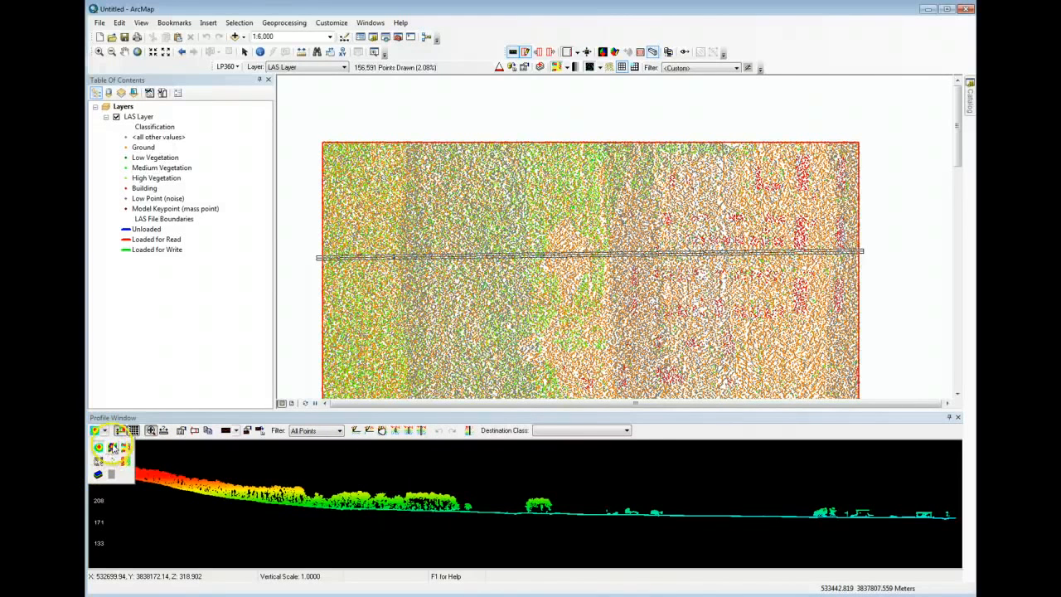
pyautogui.click(113, 448)
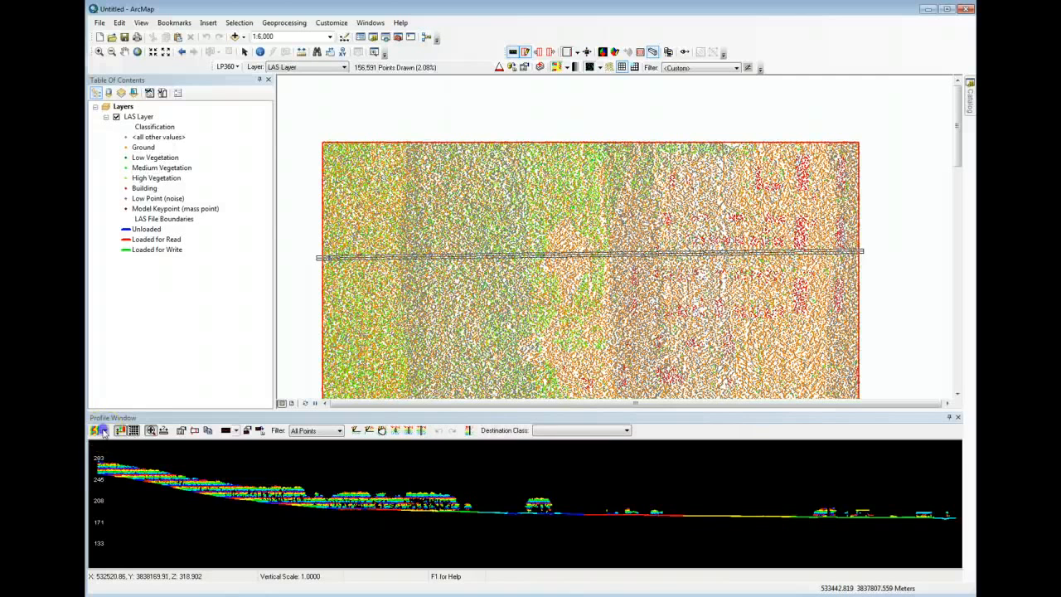
pyautogui.click(125, 448)
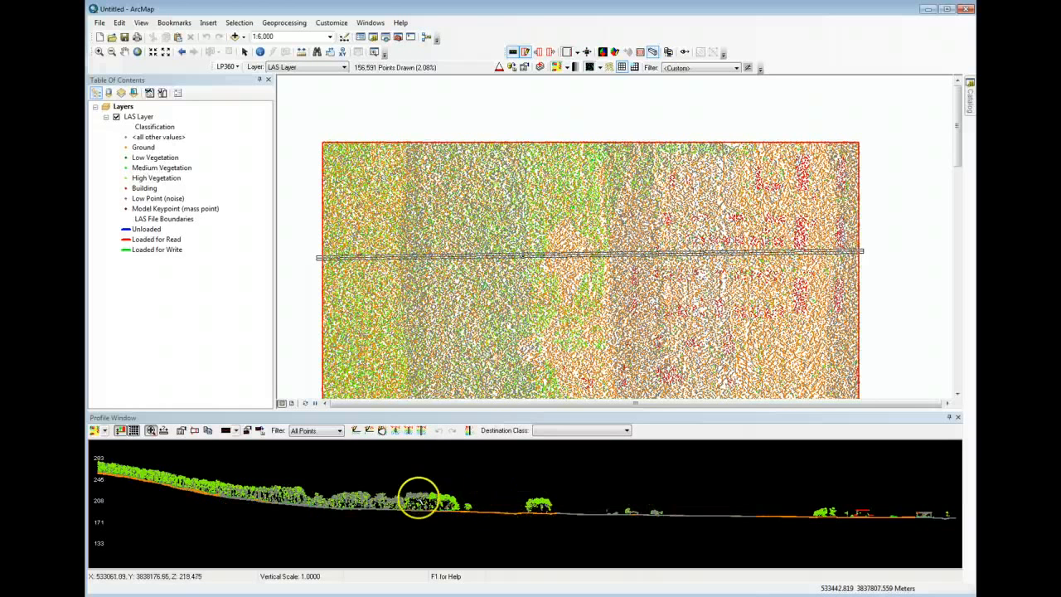
# - Step the profile line north and south across the tile to examine the trees and buildings in cross-section
pyautogui.click(600, 497)
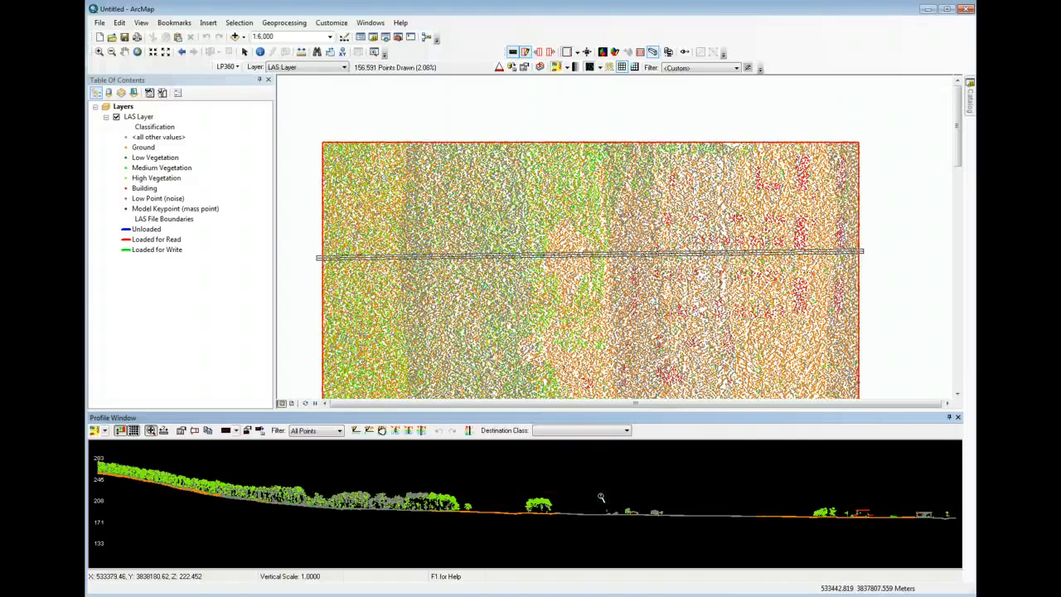
pyautogui.press('Up')
pyautogui.press('Up')
pyautogui.press('Down')
pyautogui.press('Down')
pyautogui.press('Down')
pyautogui.press('Down')
pyautogui.press('Down')
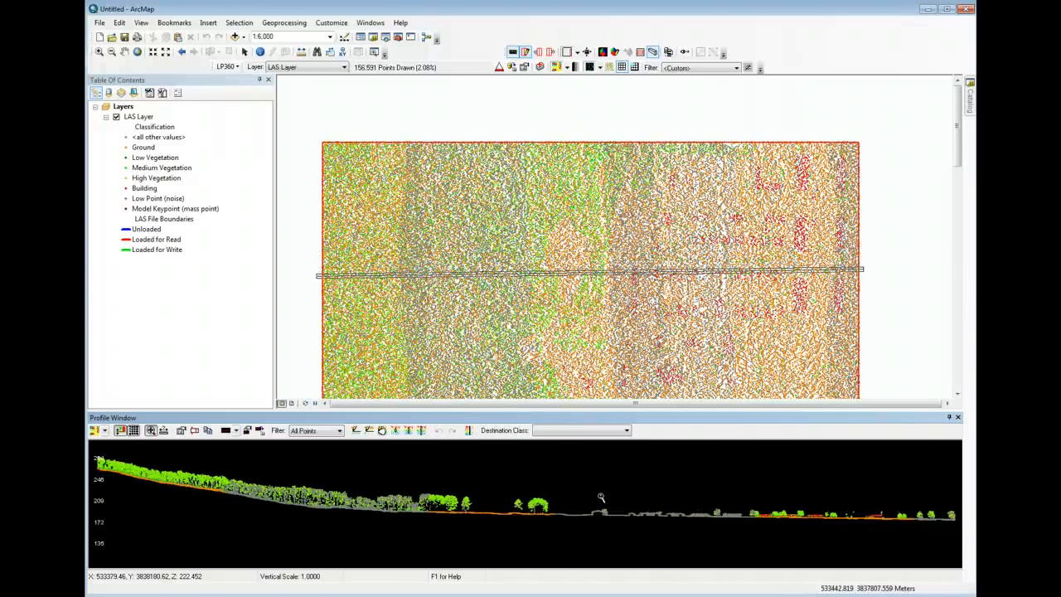
pyautogui.click(326, 259)
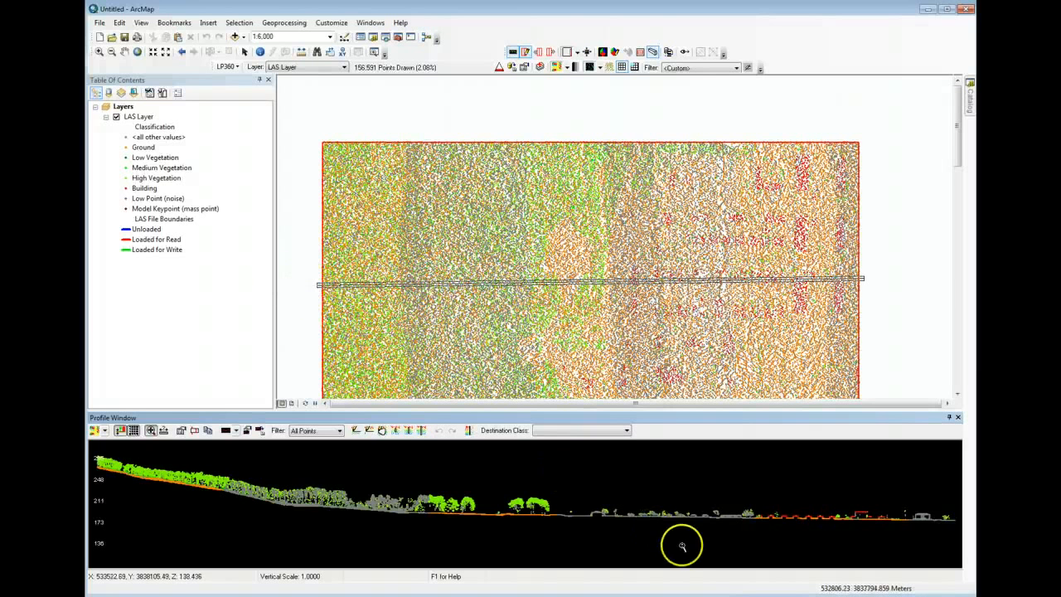
pyautogui.press('Down')
pyautogui.press('Down')
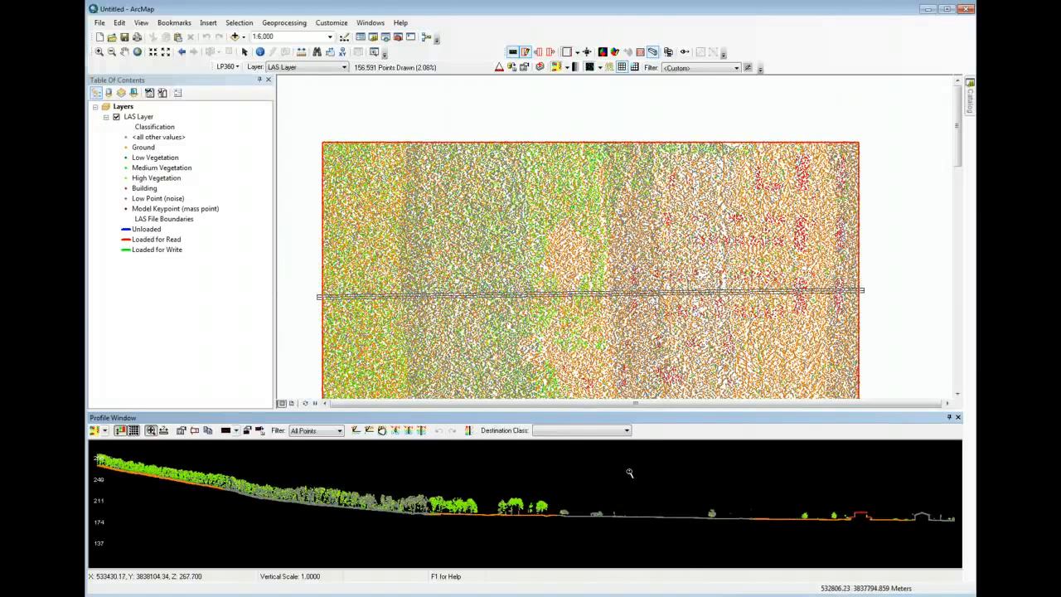
pyautogui.press('Down')
pyautogui.press('Down')
pyautogui.press('Down')
pyautogui.press('Down')
pyautogui.press('Down')
pyautogui.press('Down')
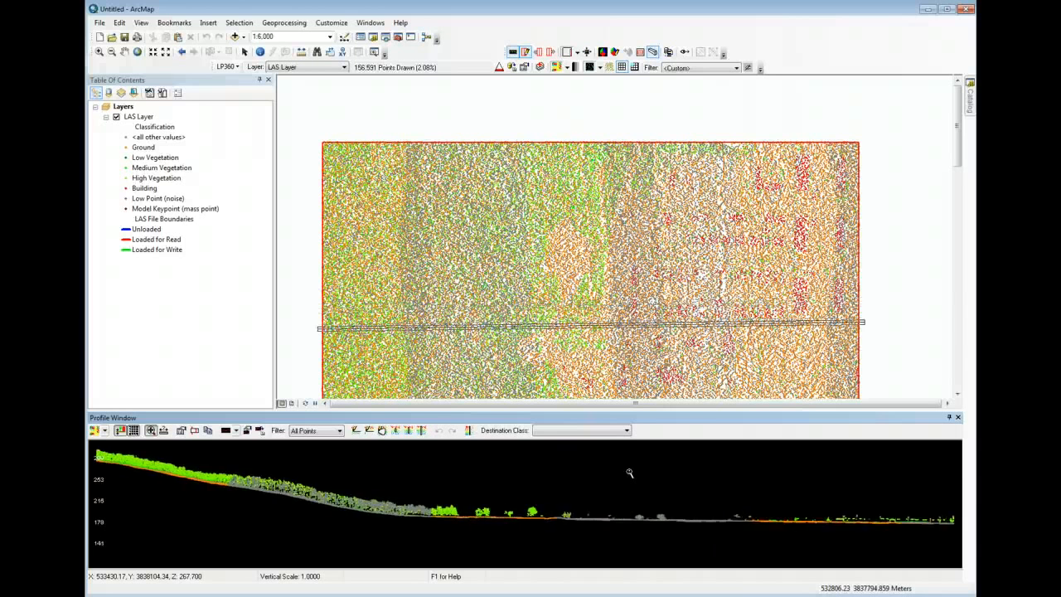
pyautogui.press('Up')
pyautogui.press('Up')
pyautogui.press('Up')
pyautogui.press('Up')
pyautogui.press('Up')
pyautogui.press('Up')
pyautogui.press('Up')
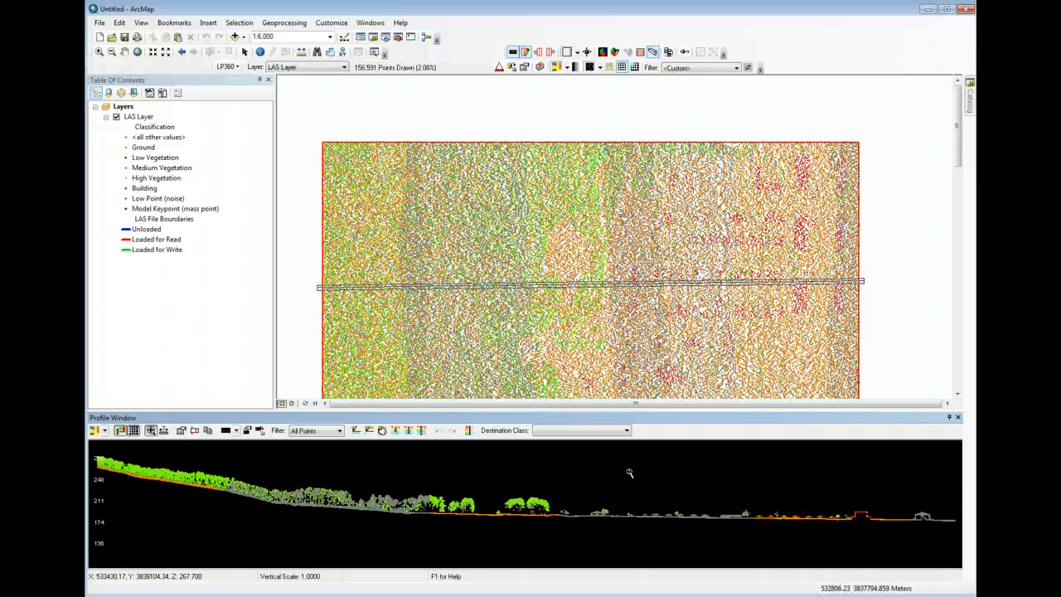
# - Rotate the profile line about its center in both directions and bring it back to nearly horizontal
pyautogui.press('Left')
pyautogui.press('Left')
pyautogui.press('Left')
pyautogui.press('Left')
pyautogui.press('Left')
pyautogui.press('Left')
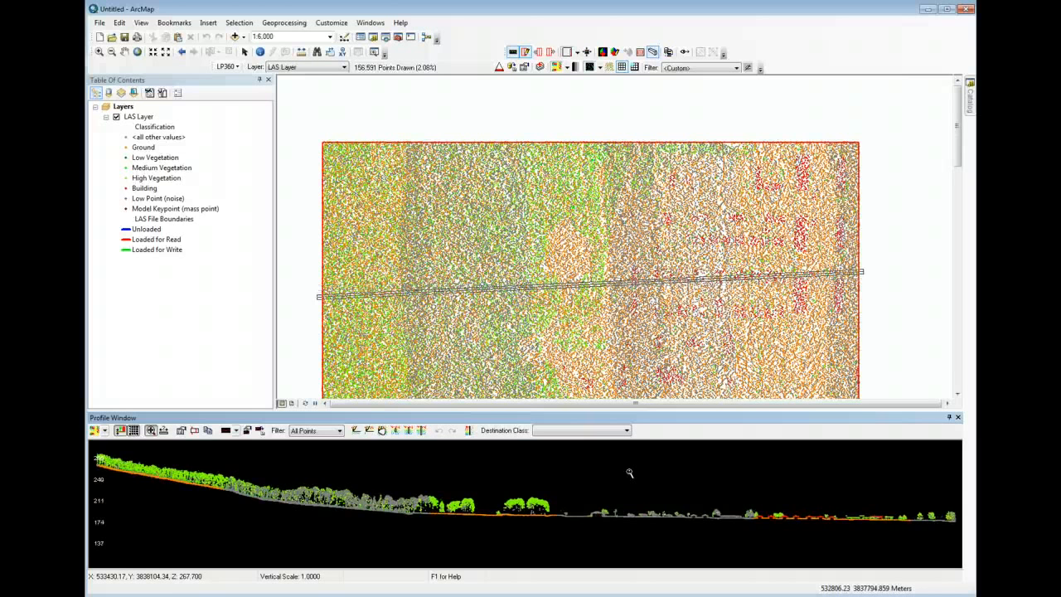
pyautogui.press('Right')
pyautogui.press('Right')
pyautogui.press('Right')
pyautogui.press('Right')
pyautogui.press('Right')
pyautogui.press('Right')
pyautogui.press('Right')
pyautogui.press('Right')
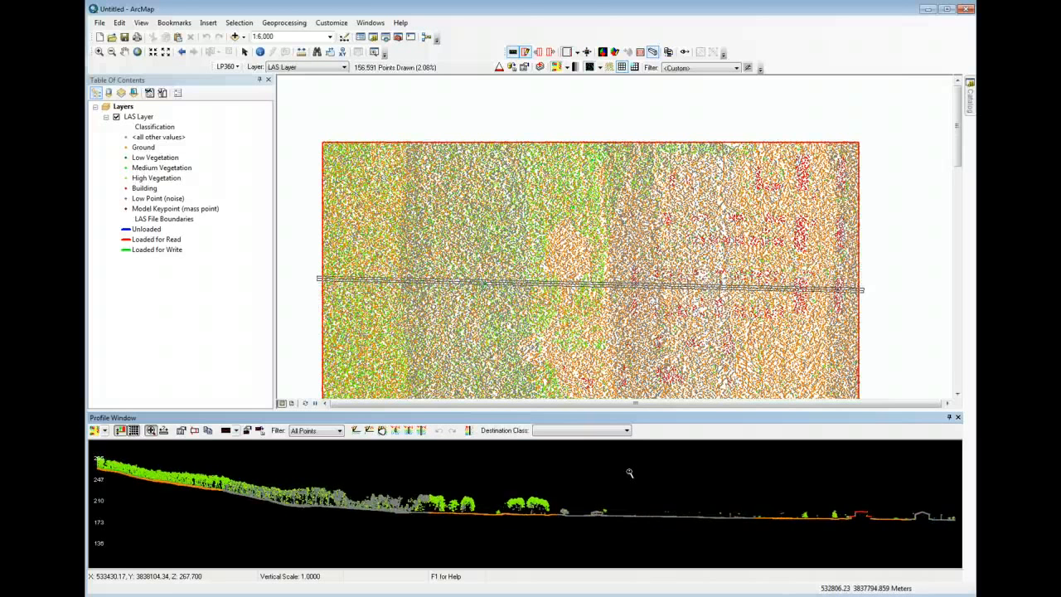
pyautogui.press('Left')
pyautogui.press('Left')
pyautogui.press('Left')
pyautogui.press('Left')
pyautogui.press('Left')
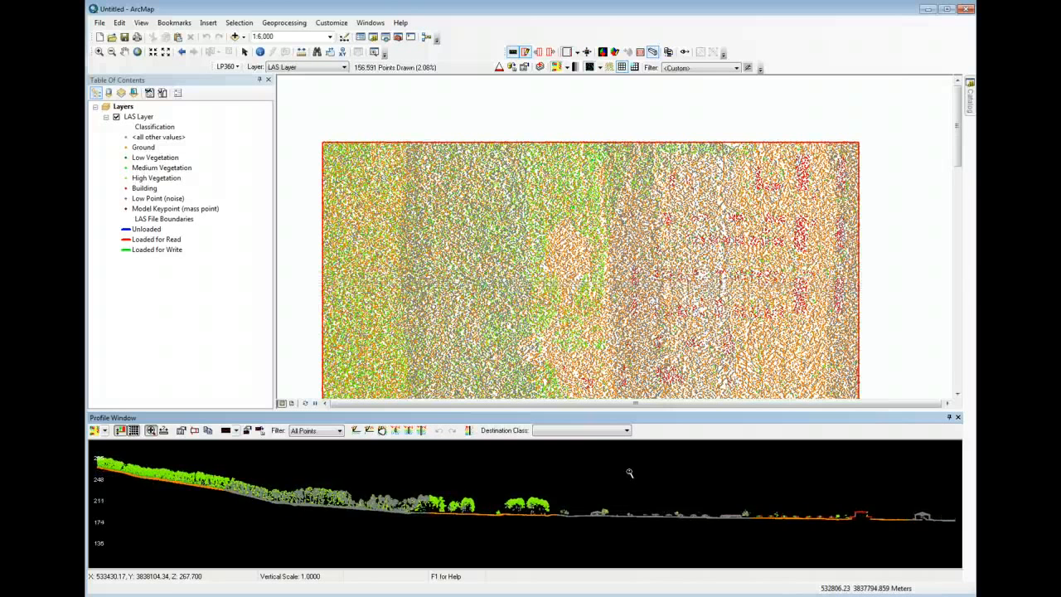
# - Nudge the profile line slightly south and back to compare neighboring cross-sections
pyautogui.press('Down')
pyautogui.press('Down')
pyautogui.press('Down')
pyautogui.press('Down')
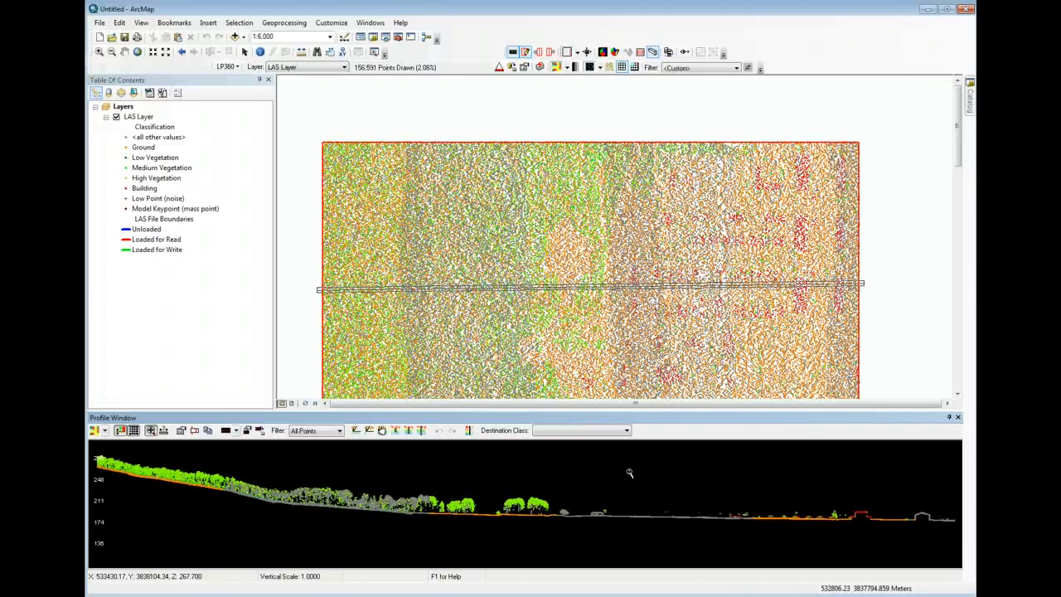
pyautogui.press('Up')
pyautogui.press('Down')
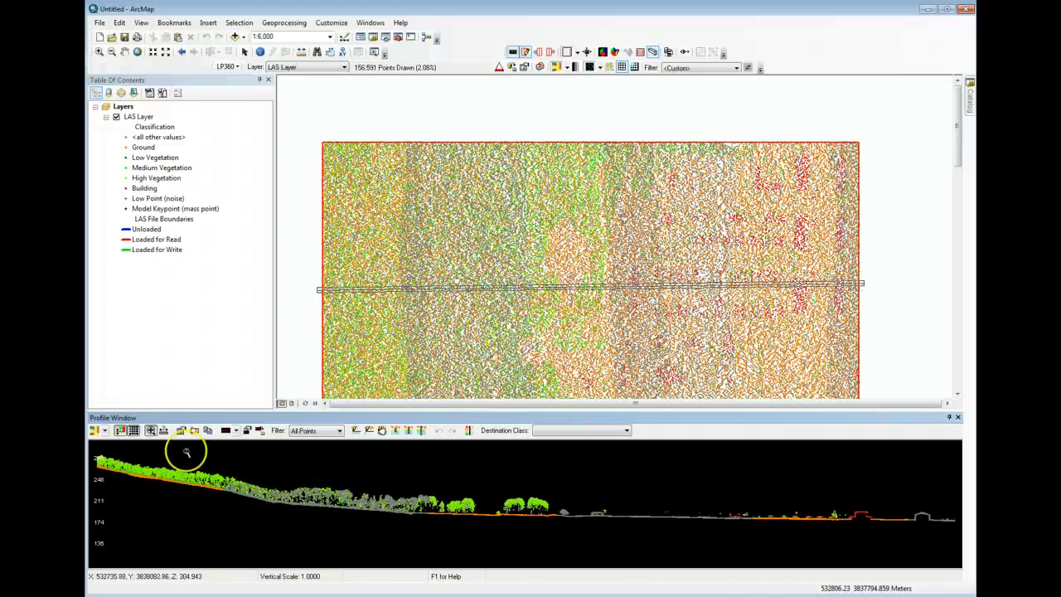
# - Re-center the profile's z extent and toggle the graticules off and on, leaving them displayed
pyautogui.click(120, 431)
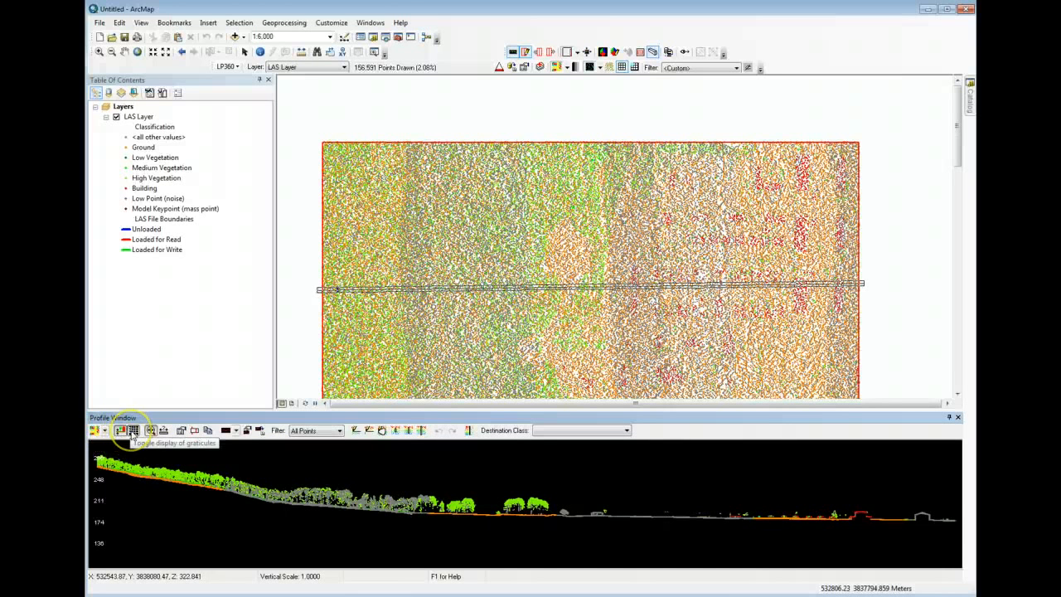
pyautogui.click(133, 431)
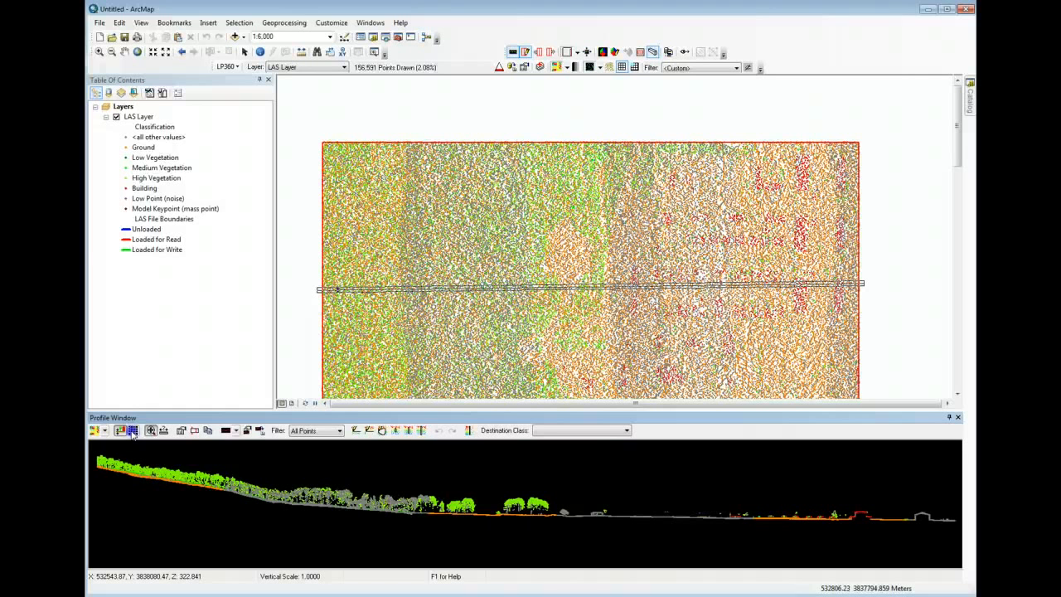
pyautogui.click(132, 431)
pyautogui.click(132, 433)
pyautogui.click(133, 433)
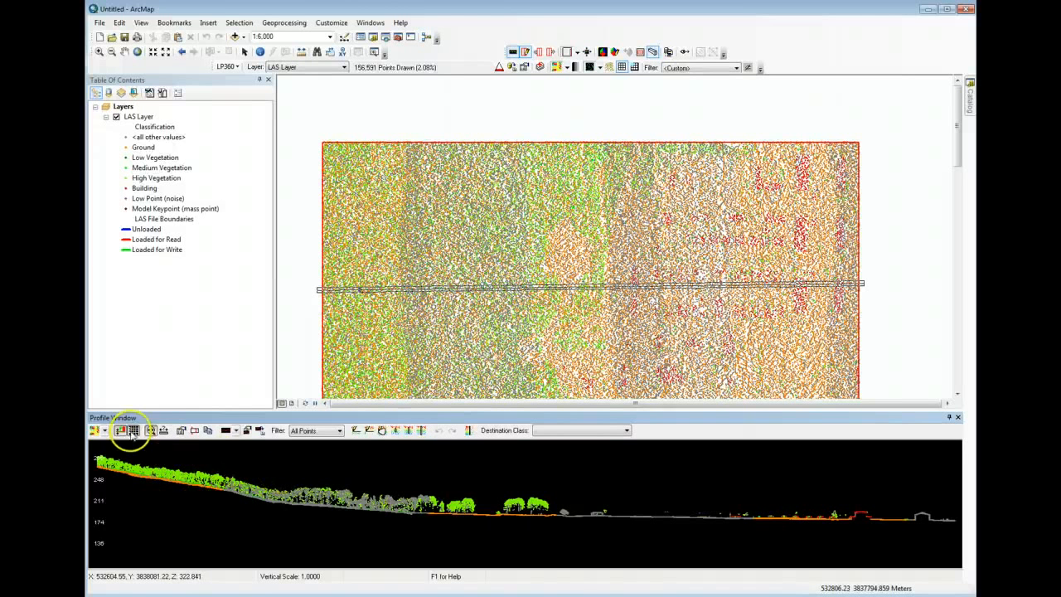
# - Zoom in and out on the profile to examine the trees and ground at different extents
pyautogui.click(150, 430)
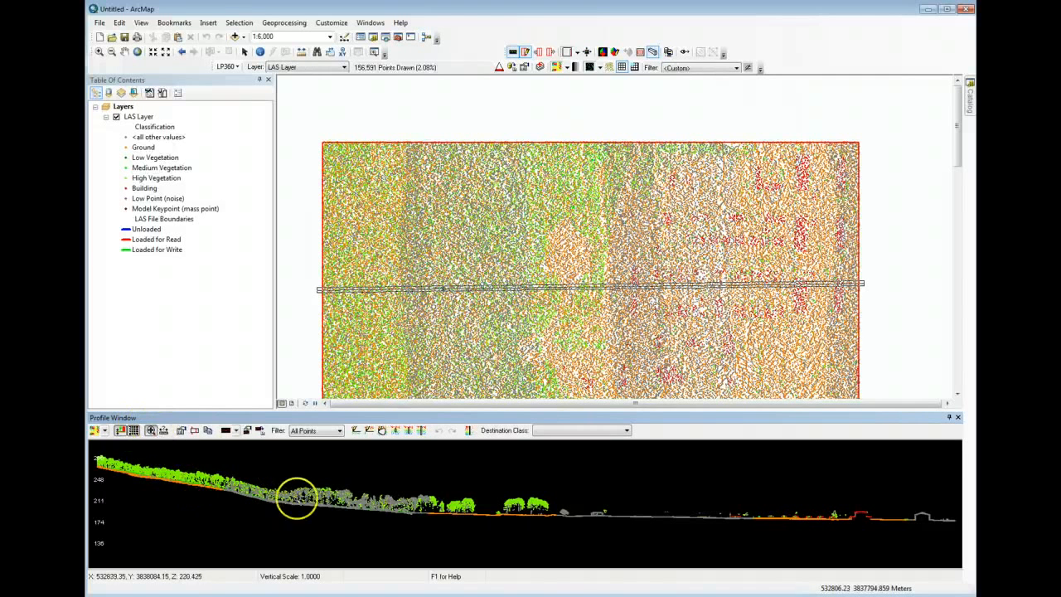
pyautogui.click(405, 512)
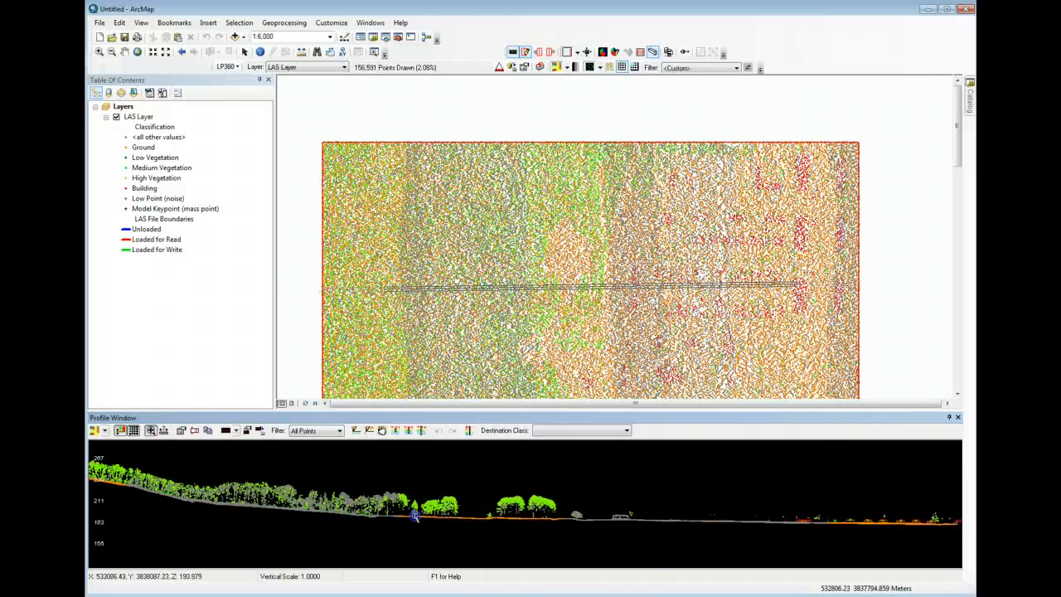
pyautogui.scroll(-6, 416, 515)
pyautogui.scroll(8, 421, 509)
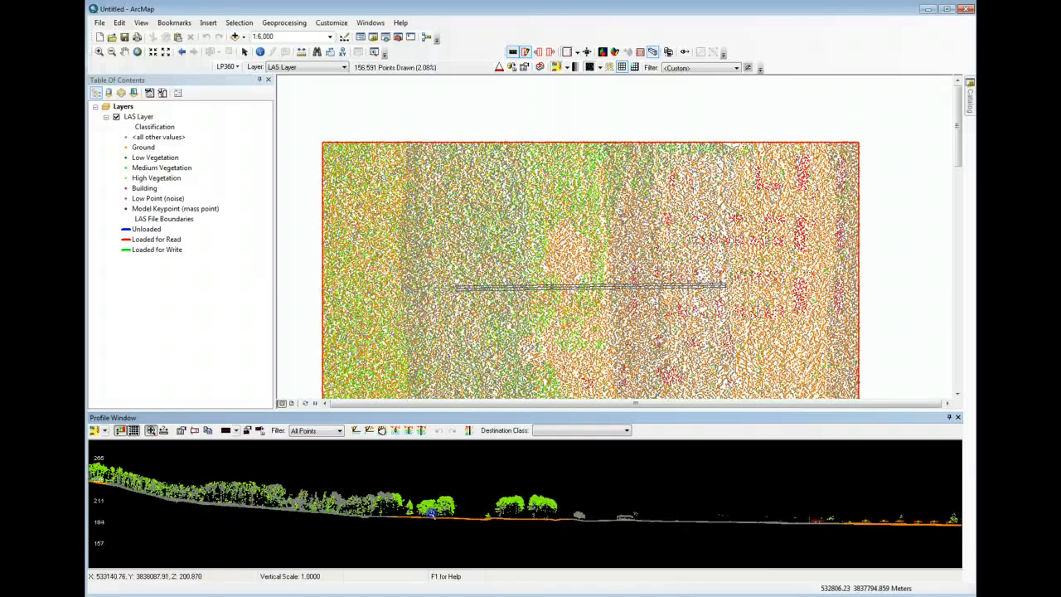
pyautogui.scroll(-8, 437, 503)
pyautogui.scroll(5, 437, 504)
pyautogui.scroll(-7, 443, 505)
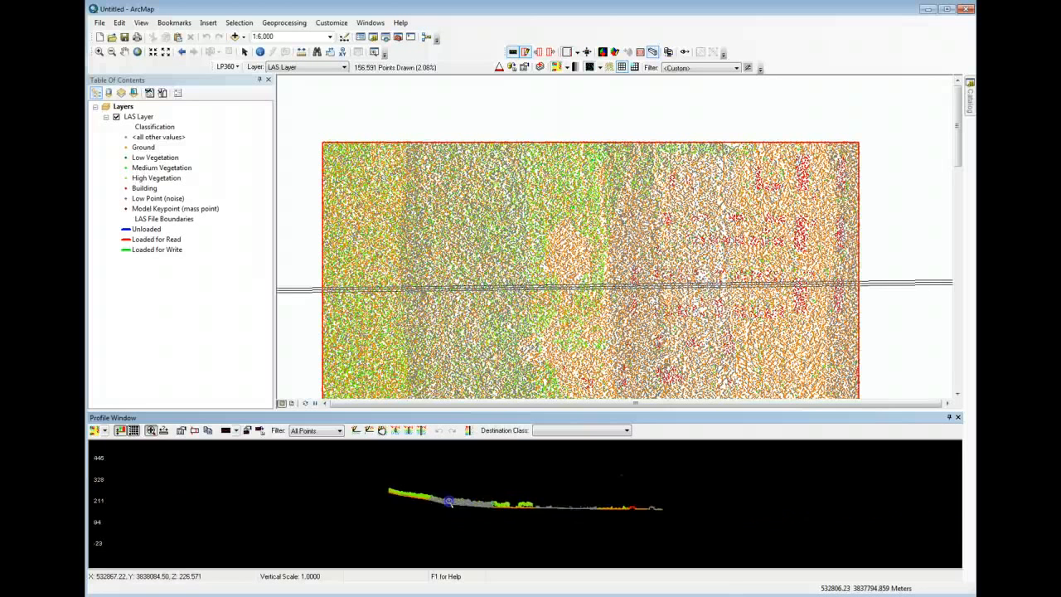
pyautogui.scroll(3, 450, 507)
pyautogui.scroll(3, 448, 505)
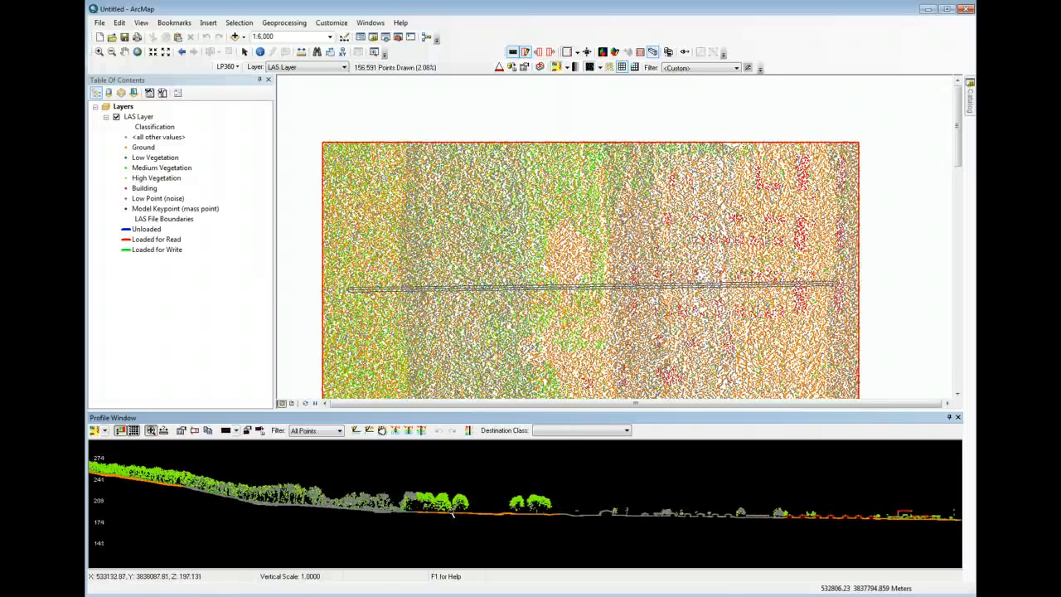
pyautogui.click(362, 473)
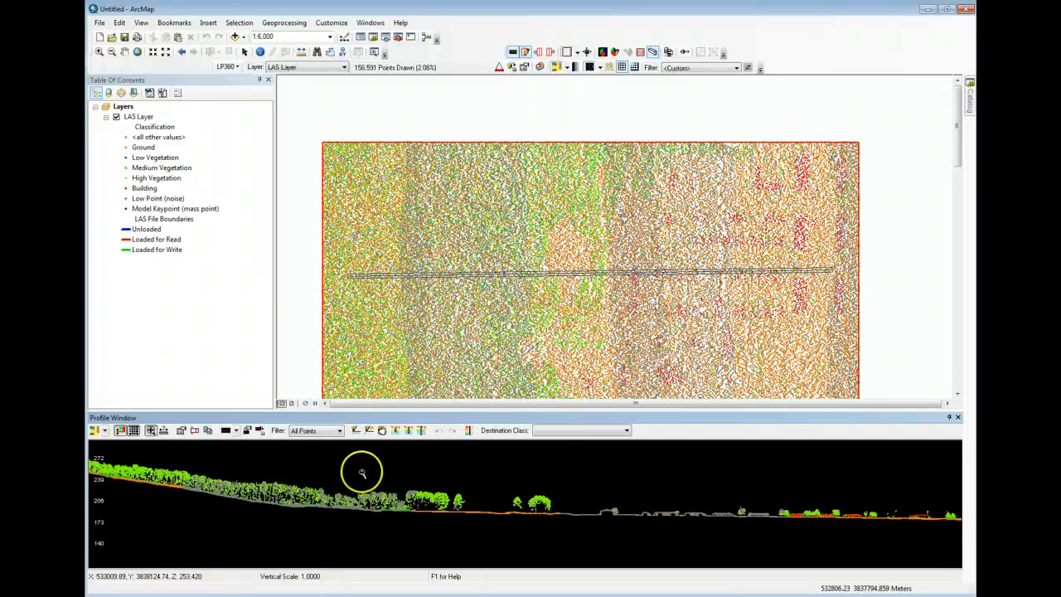
# - Set the profile depth to 2 and close the depth input
pyautogui.click(195, 431)
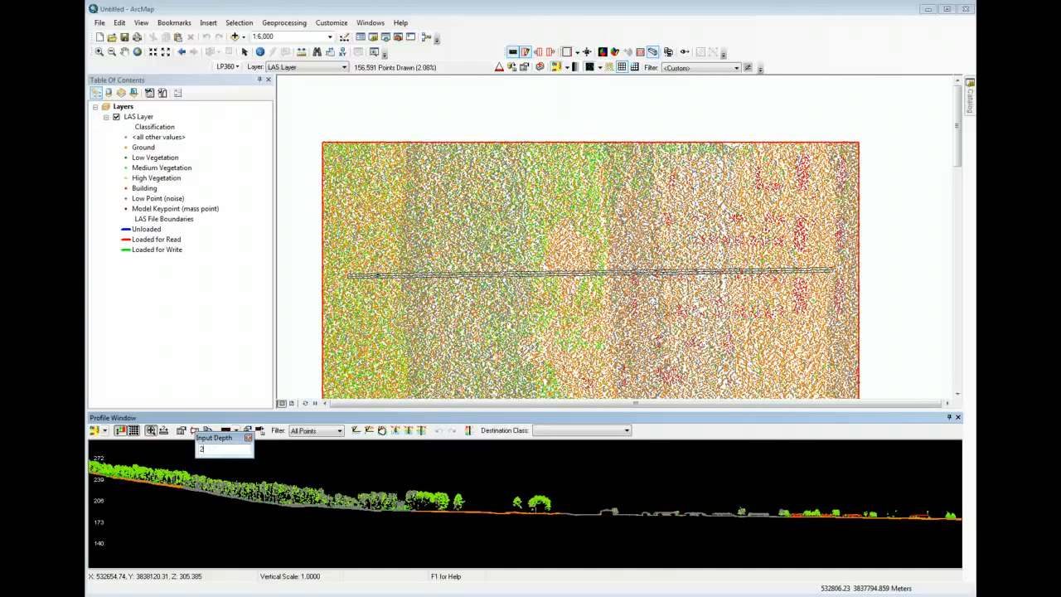
pyautogui.press('Return')
pyautogui.click(236, 447)
pyautogui.click(249, 438)
# - Step the profile line north and south to inspect cross-sections at the new profile depth
pyautogui.click(349, 470)
pyautogui.press('Up')
pyautogui.press('Up')
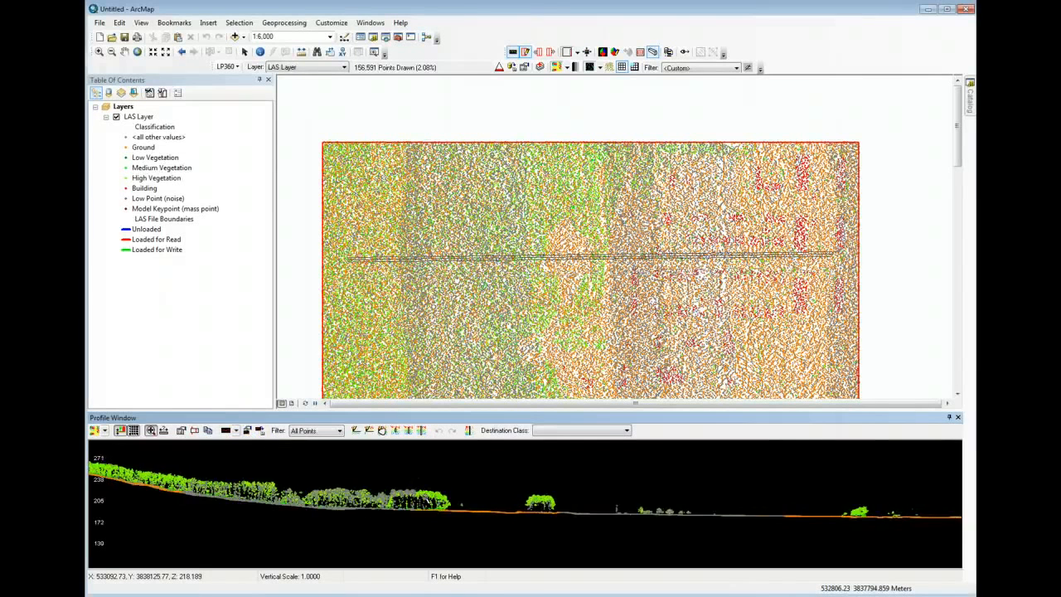
pyautogui.press('Down')
pyautogui.press('Down')
pyautogui.press('Down')
pyautogui.press('Down')
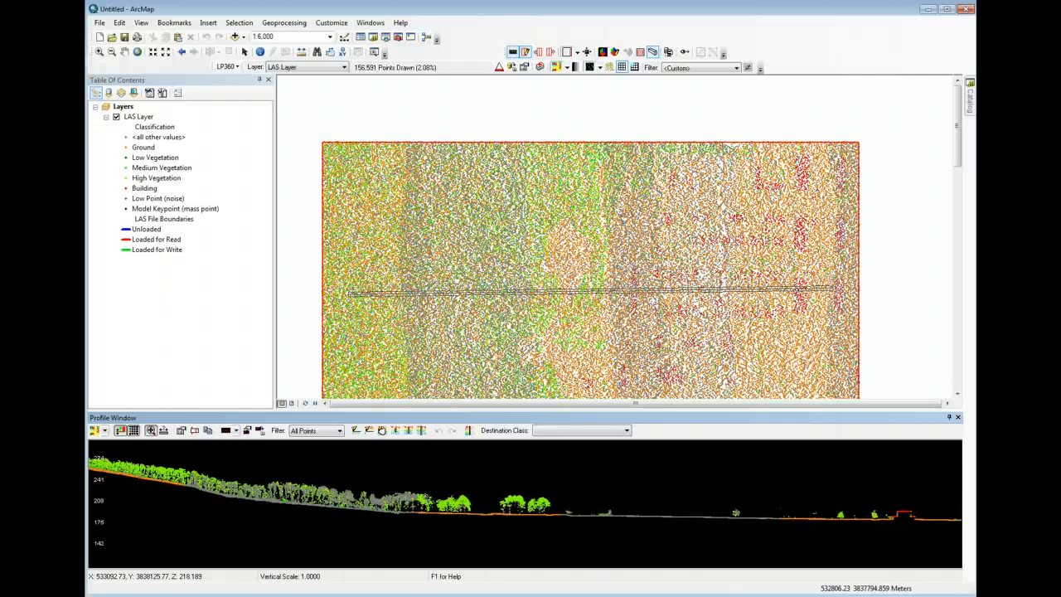
pyautogui.press('Up')
pyautogui.press('Up')
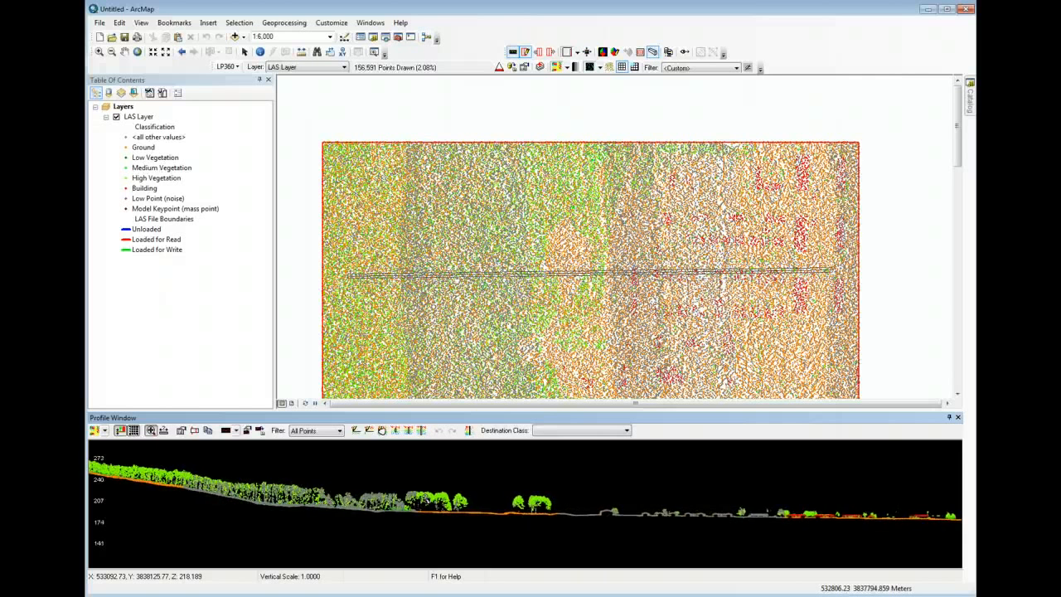
pyautogui.press('Down')
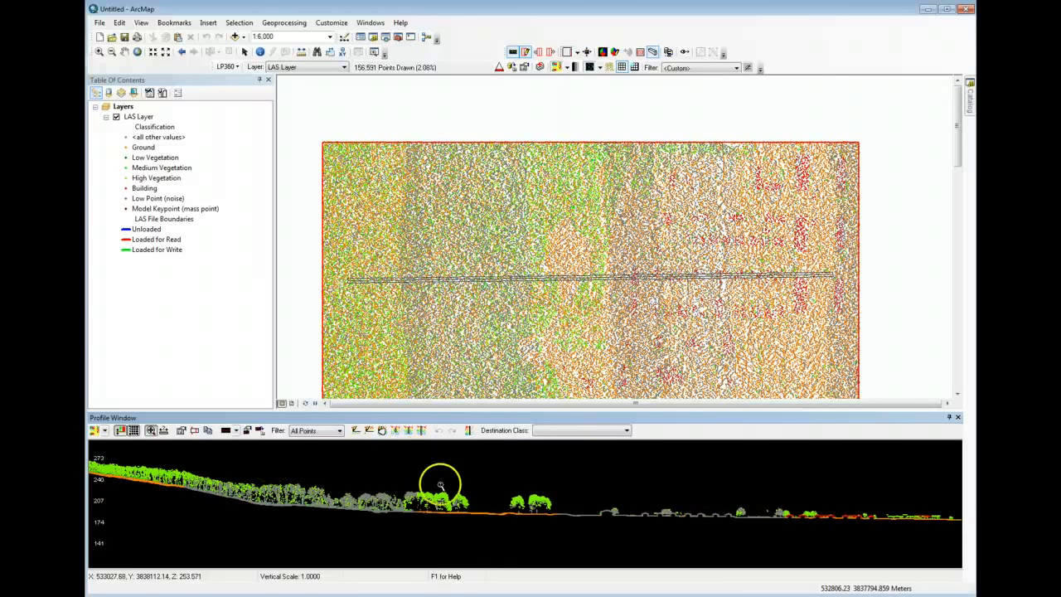
# - Close the Profile Window and zoom the map out to 1:8,000 over the LAS tile
pyautogui.click(957, 419)
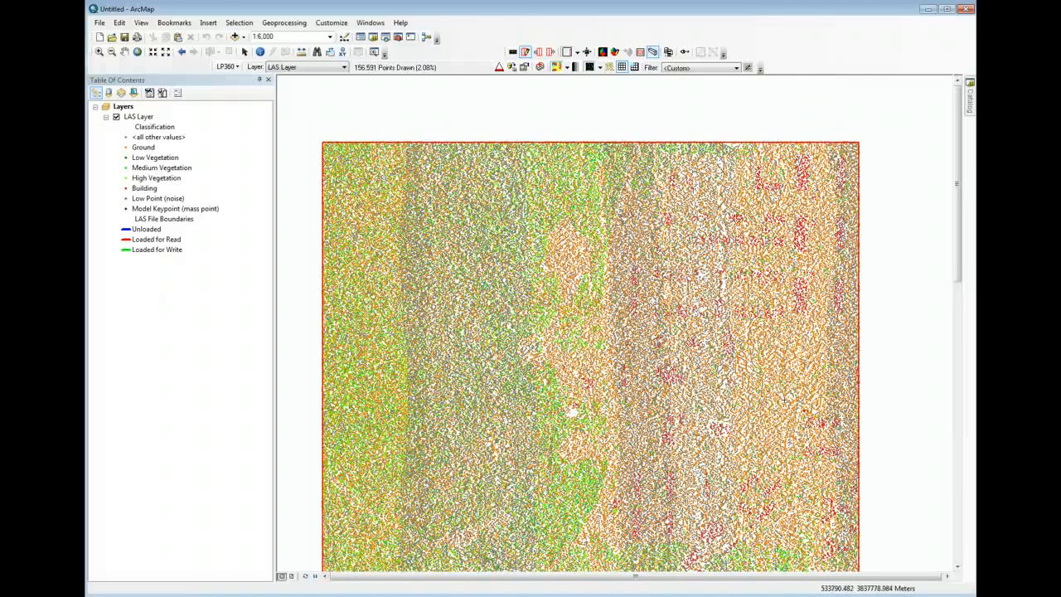
pyautogui.click(791, 563)
pyautogui.click(694, 431)
pyautogui.scroll(-1, 694, 431)
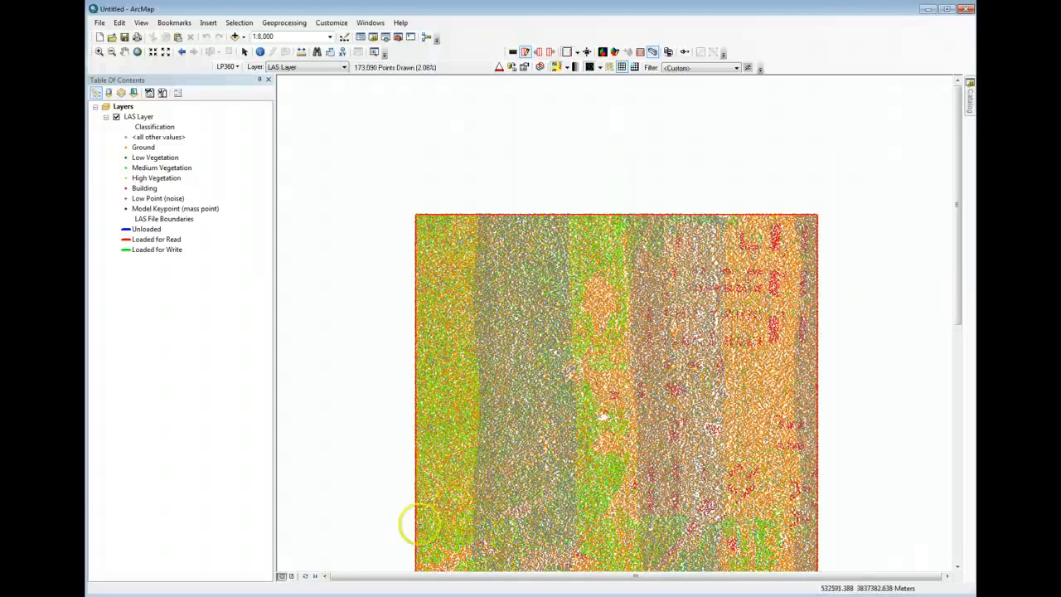